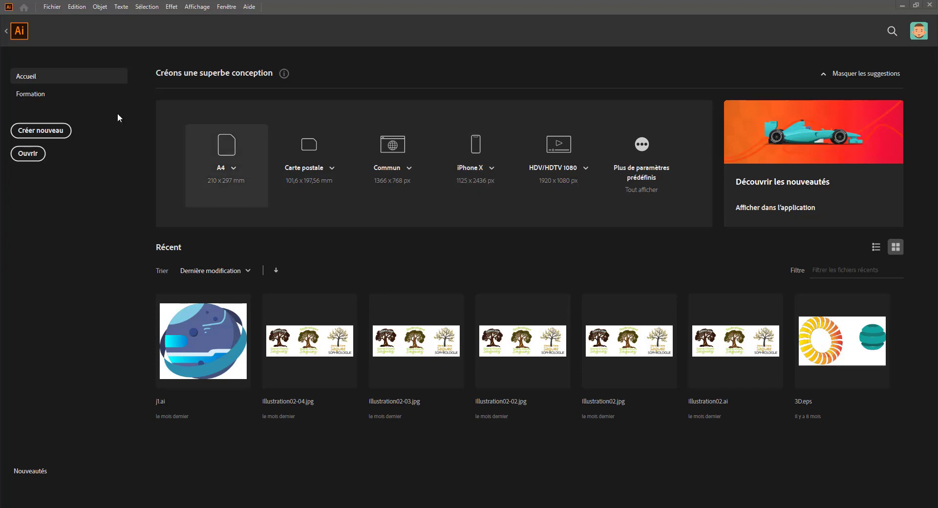
# Look through the Formation tutorials and the three Nouveautés feature pages, including path simplification and automatic spell checking.
pyautogui.click(37, 101)
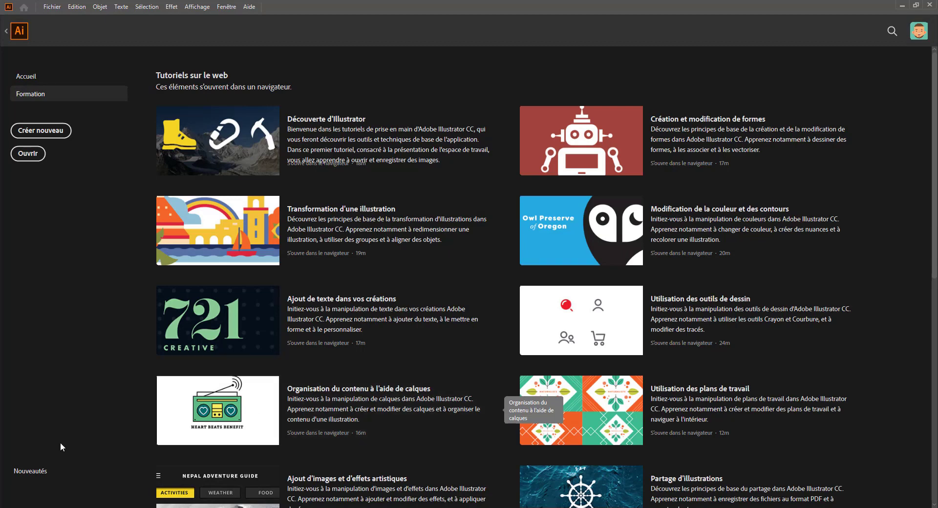
pyautogui.click(34, 72)
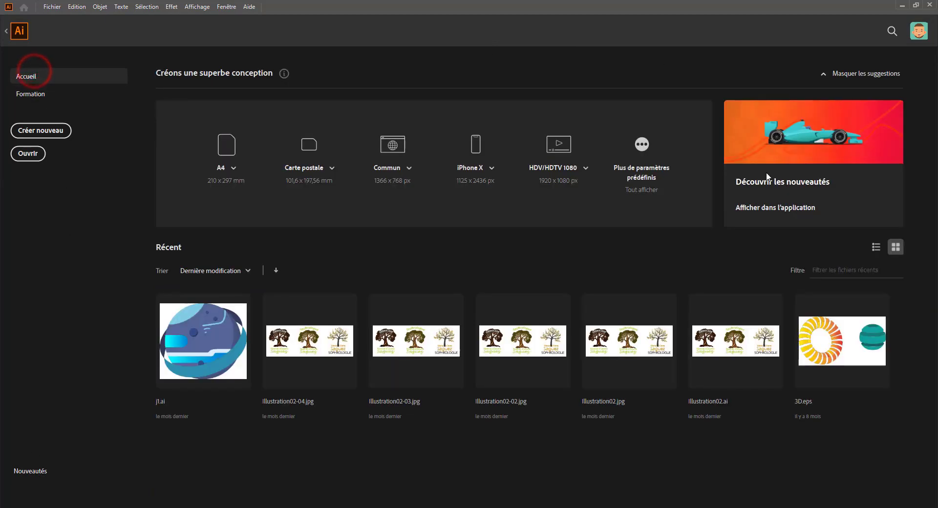
pyautogui.click(772, 207)
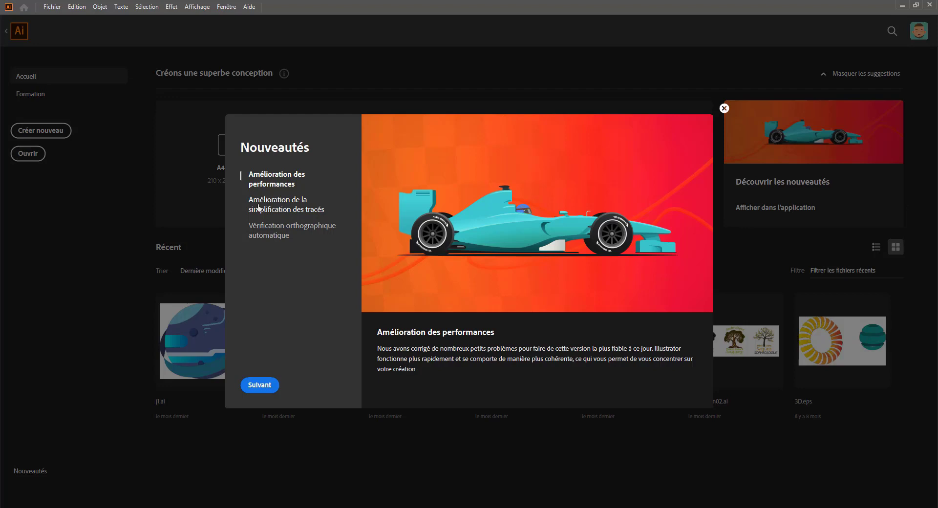
pyautogui.click(259, 207)
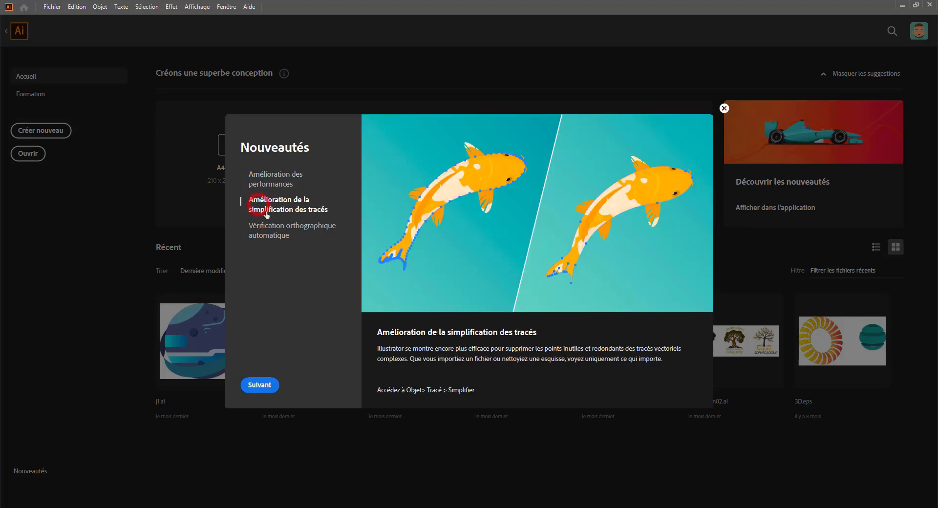
pyautogui.click(272, 239)
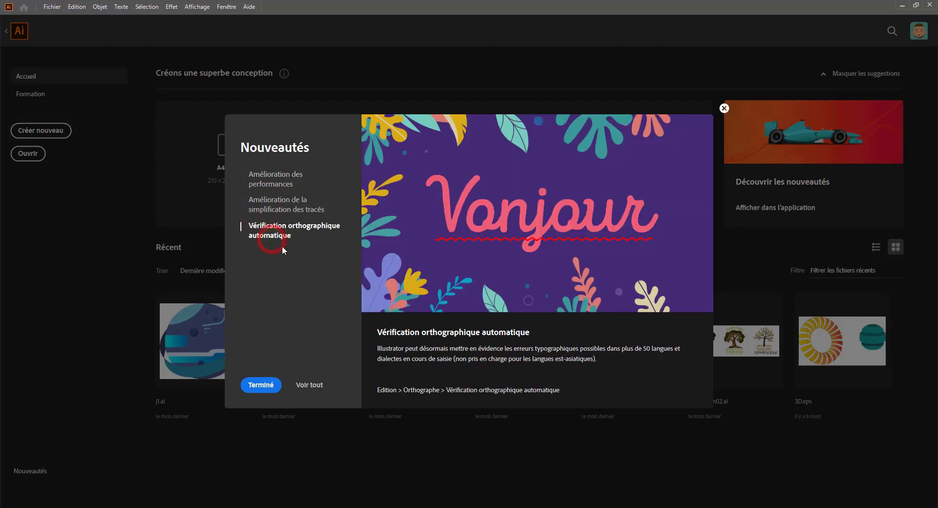
pyautogui.click(724, 108)
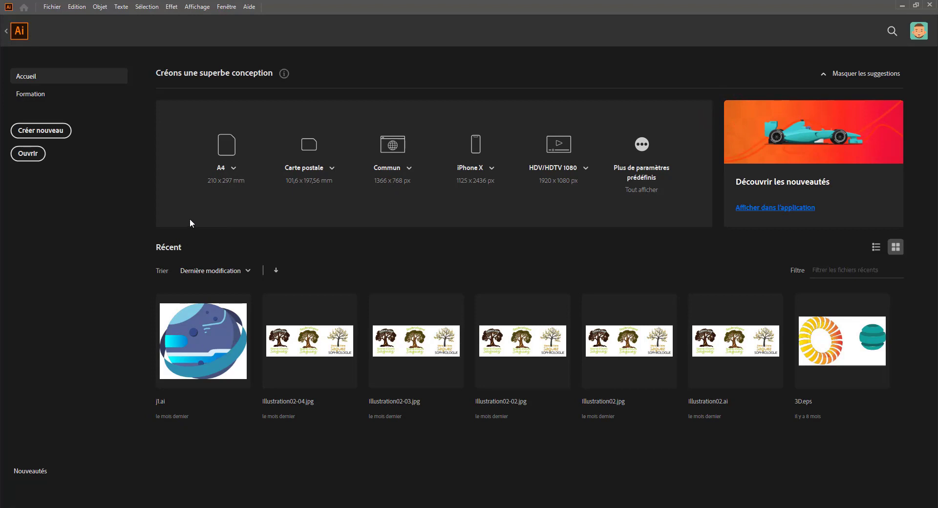
# View the new document presets and settings without creating a document.
pyautogui.click(43, 135)
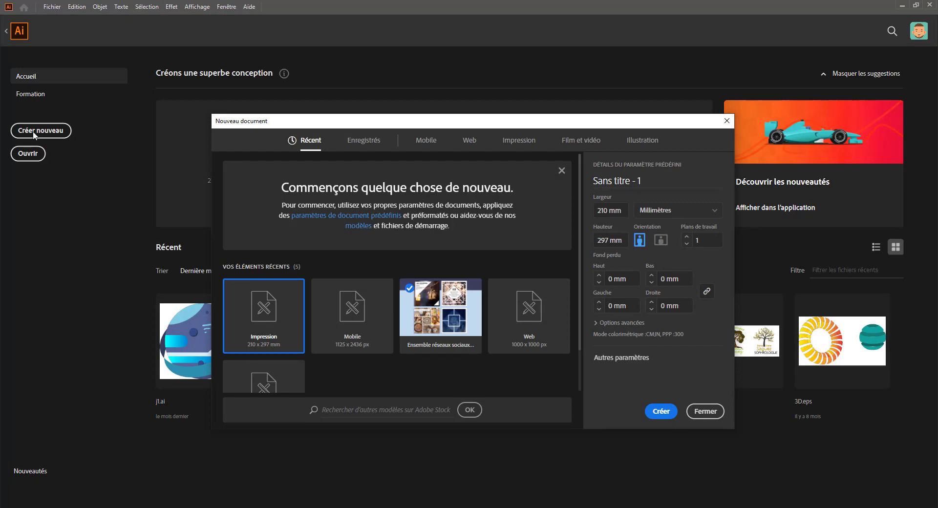
pyautogui.click(704, 411)
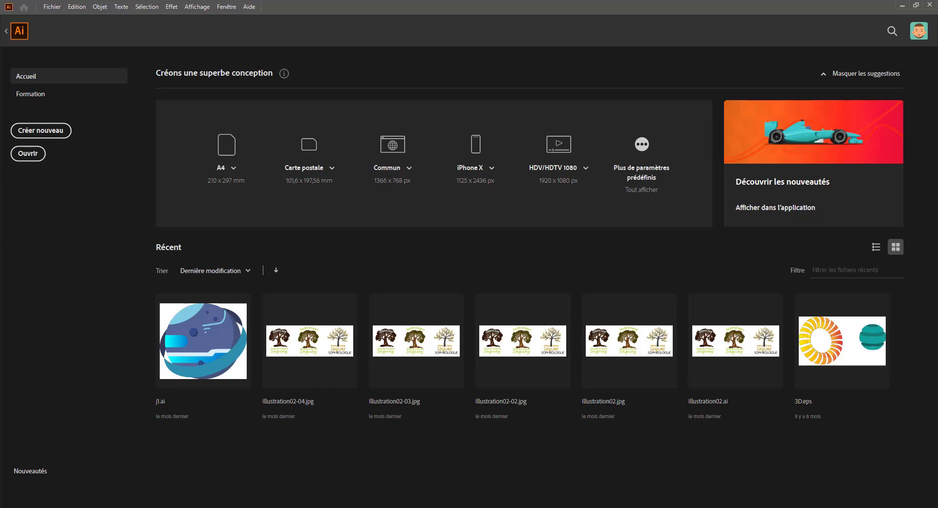
# Open 2900113.ai from the archive coleccion-elementos-halloween-dibujos-animados-realistas.zip on the Data (D:) drive.
pyautogui.hotkey('ctrl', 'o')
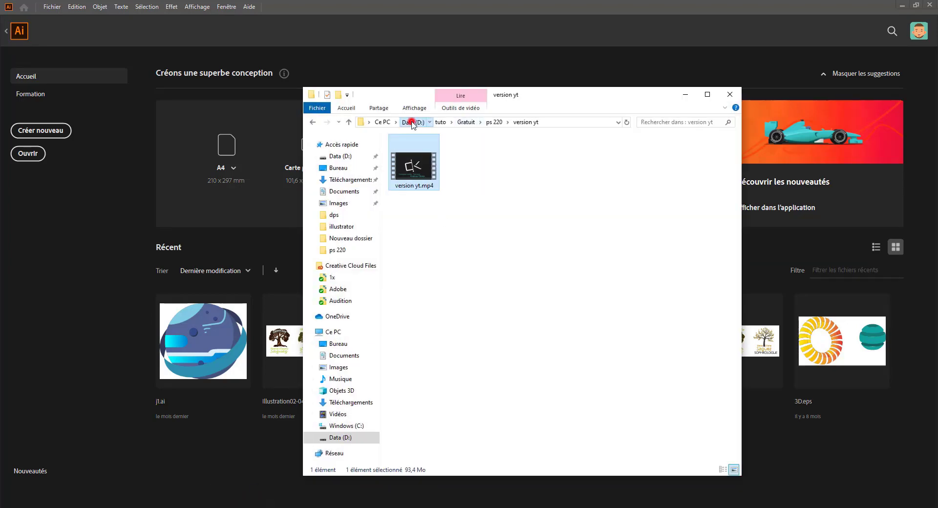
pyautogui.click(411, 121)
pyautogui.scroll(-1, 593, 376)
pyautogui.click(716, 429)
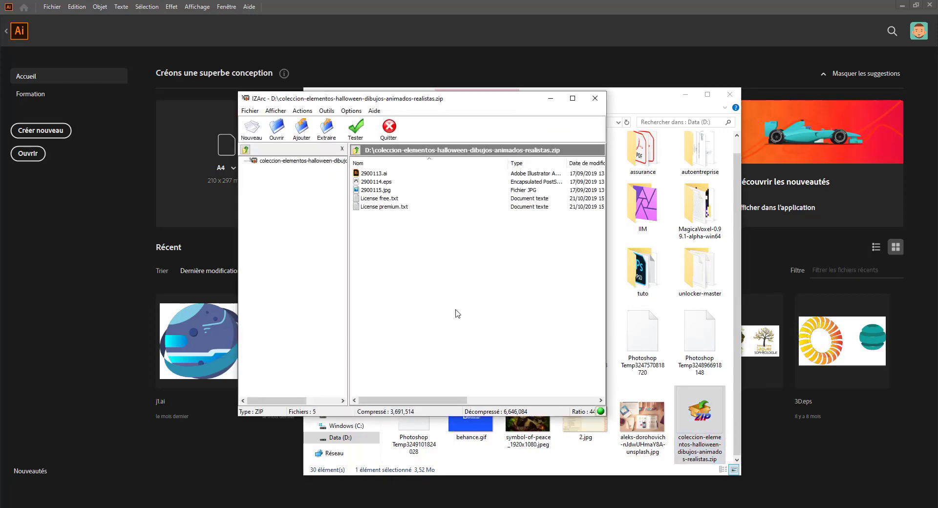
pyautogui.click(385, 174)
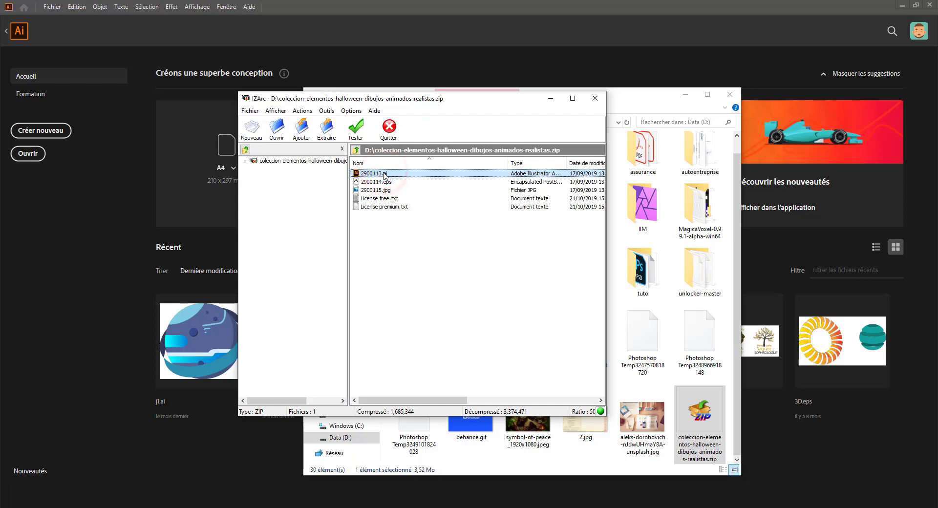
pyautogui.doubleClick(384, 174)
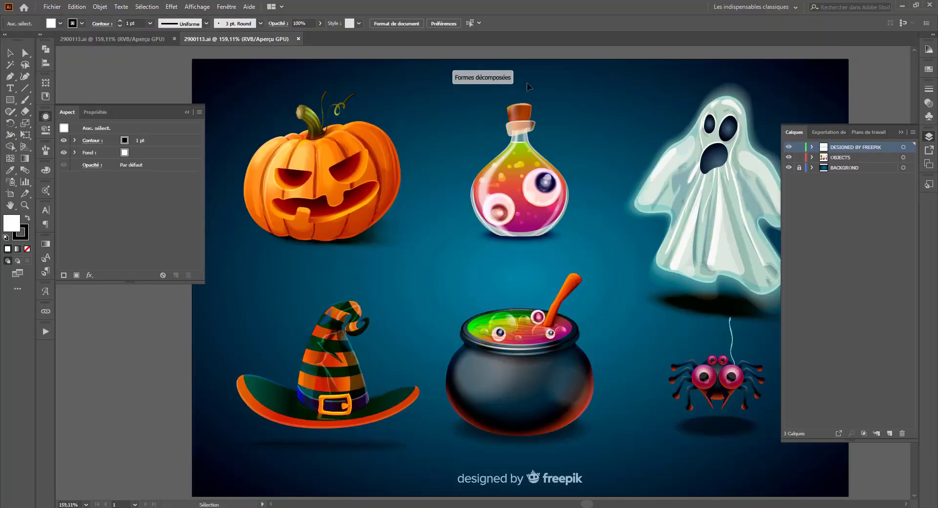
# Examine the vector paths of the pumpkin and the potion bottle up close, leaving nothing selected.
pyautogui.click(340, 169)
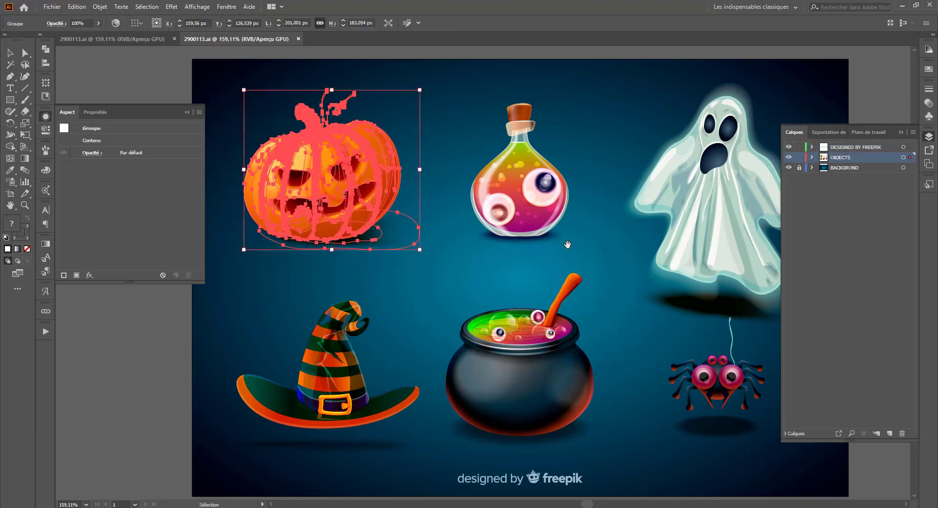
pyautogui.moveTo(567, 245); pyautogui.dragTo(544, 250)
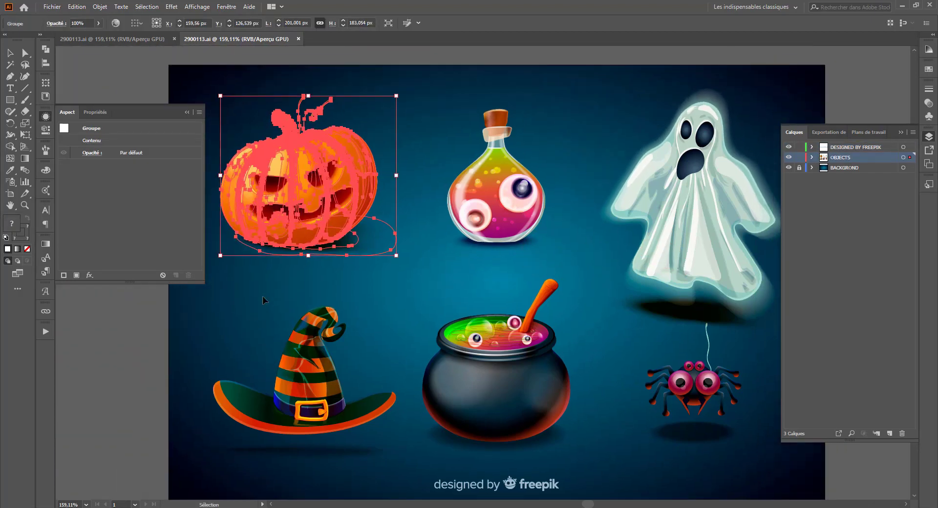
pyautogui.click(507, 180)
pyautogui.scroll(2, 500, 226)
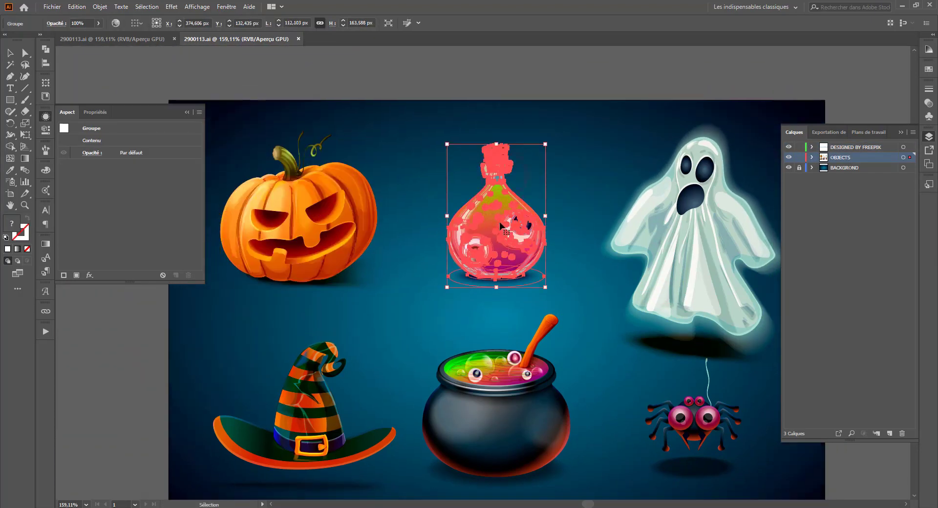
pyautogui.hotkey('ctrl', '+')
pyautogui.hotkey('ctrl', '+')
pyautogui.hotkey('ctrl', '+')
pyautogui.press('a')
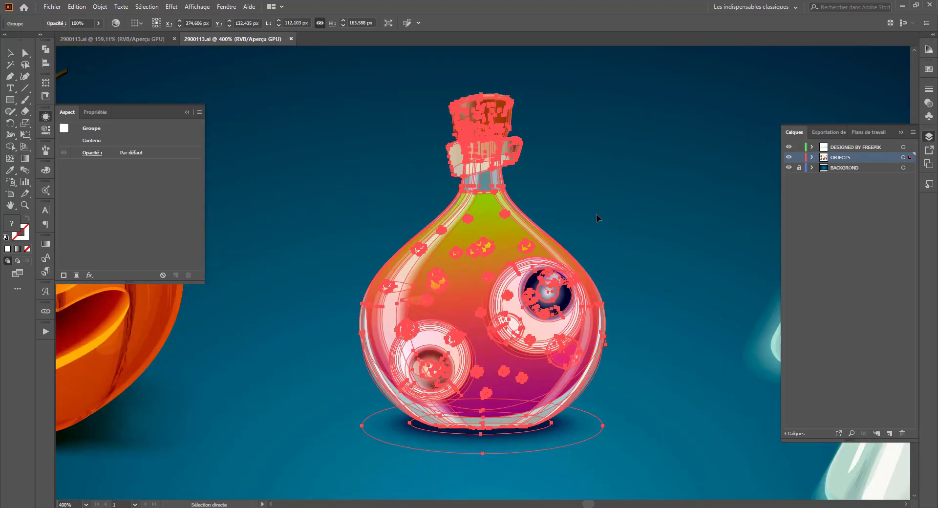
pyautogui.hotkey('ctrl', '+')
pyautogui.press('v')
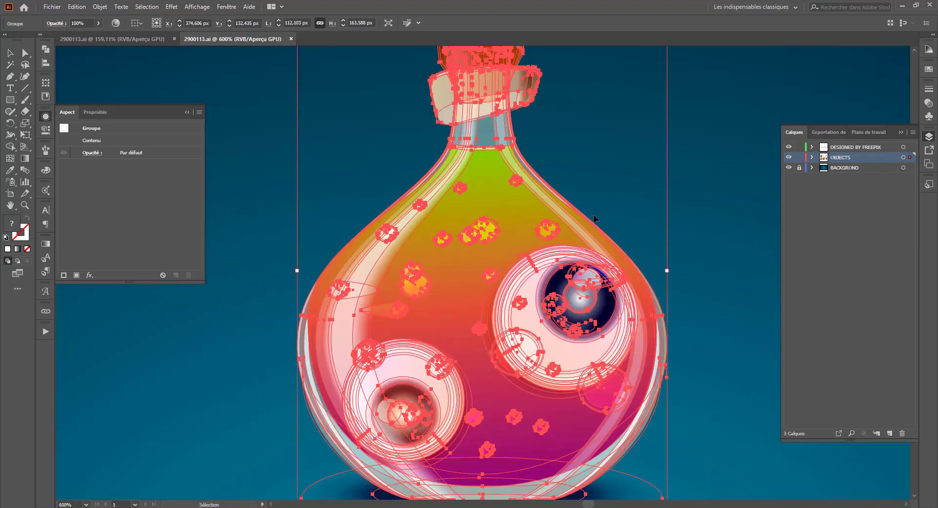
pyautogui.click(314, 240)
pyautogui.hotkey('ctrl', '-')
pyautogui.hotkey('ctrl', '-')
pyautogui.hotkey('ctrl', '-')
pyautogui.hotkey('ctrl', '-')
pyautogui.hotkey('ctrl', '-')
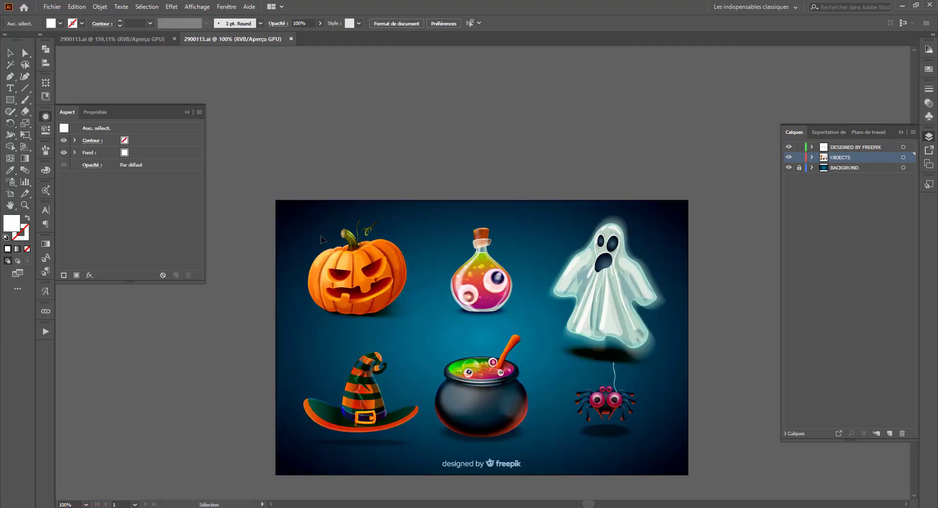
# Apply the Simplify path command to the black cauldron group.
pyautogui.hotkey('ctrl', '+')
pyautogui.hotkey('ctrl', '+')
pyautogui.moveTo(441, 373); pyautogui.dragTo(394, 193)
pyautogui.click(498, 401)
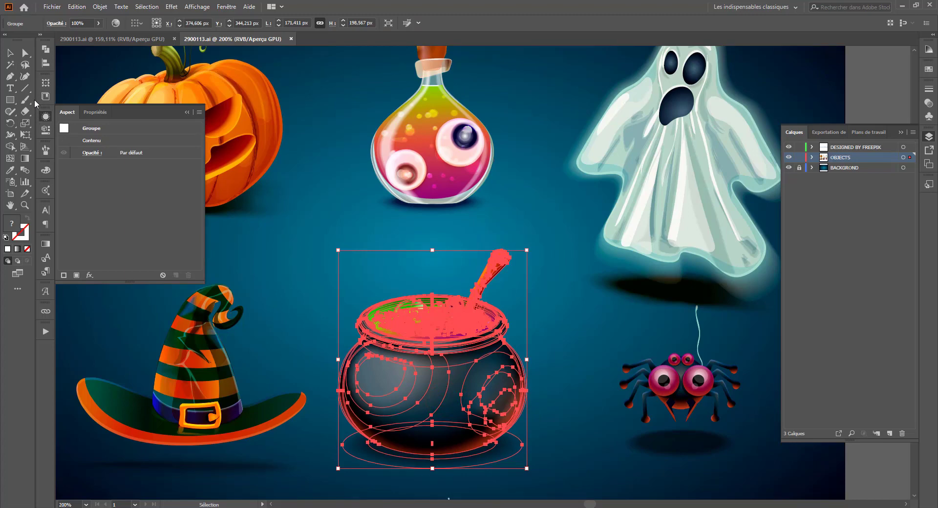
pyautogui.click(103, 7)
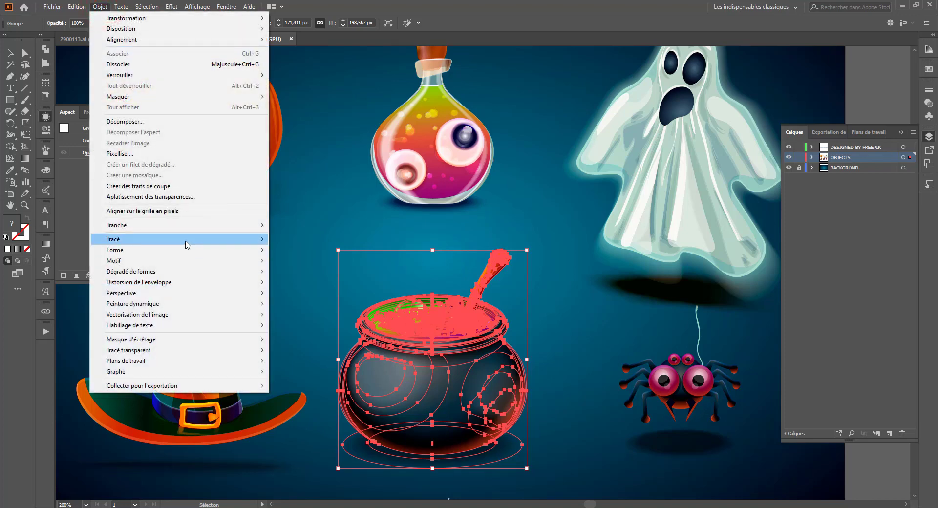
pyautogui.moveTo(186, 244)
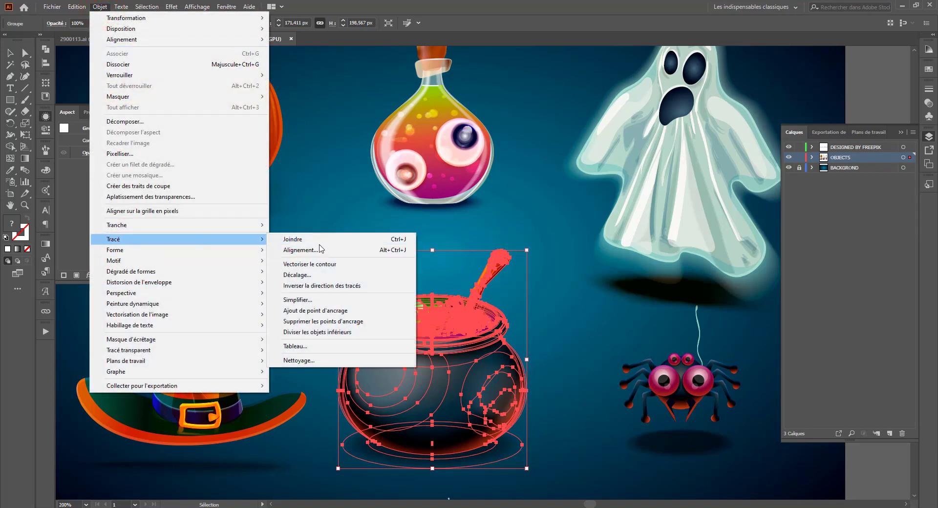
pyautogui.click(298, 300)
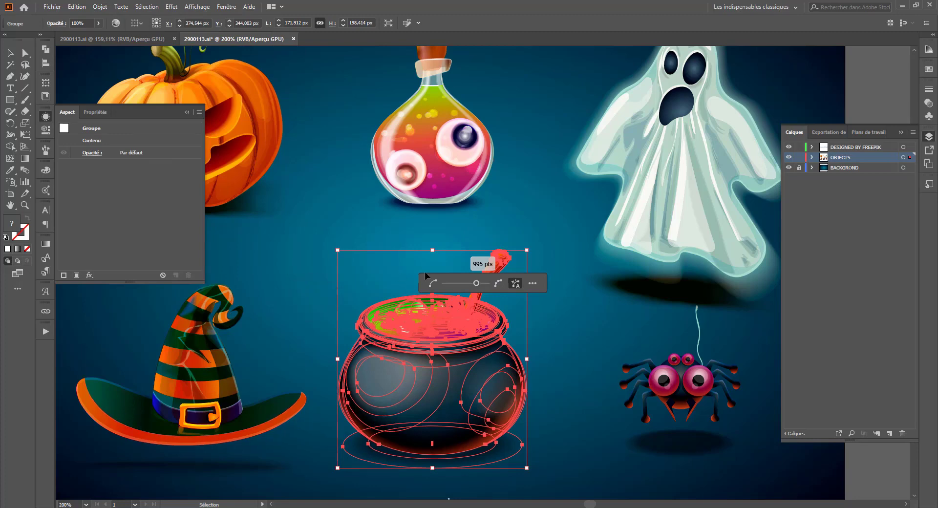
# Try several anchor-point reduction levels on the cauldron's paths, ending at the minimum number of points.
pyautogui.click(455, 283)
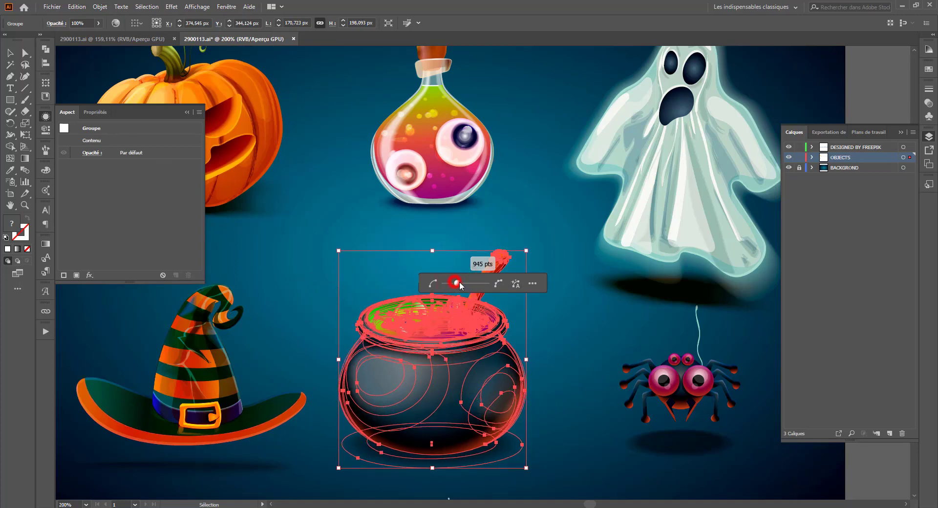
pyautogui.moveTo(460, 286); pyautogui.dragTo(479, 291)
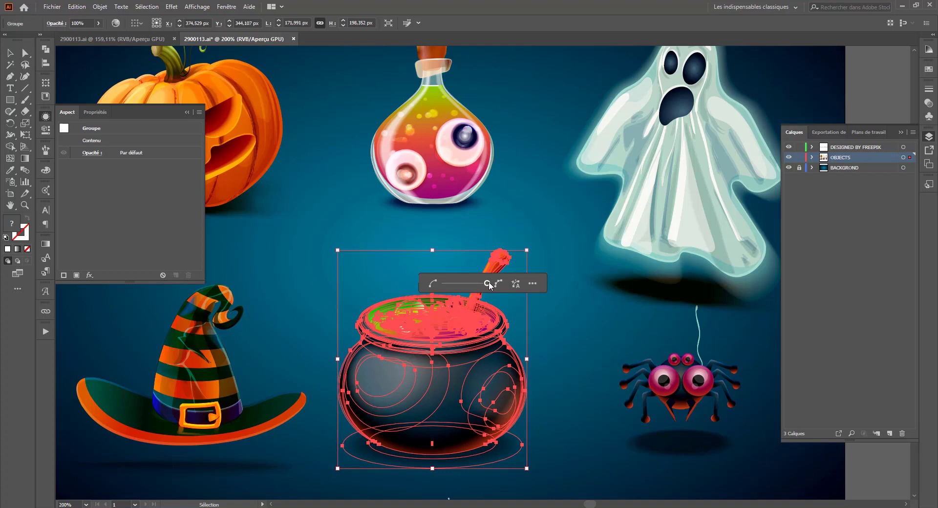
pyautogui.moveTo(489, 285); pyautogui.dragTo(427, 280)
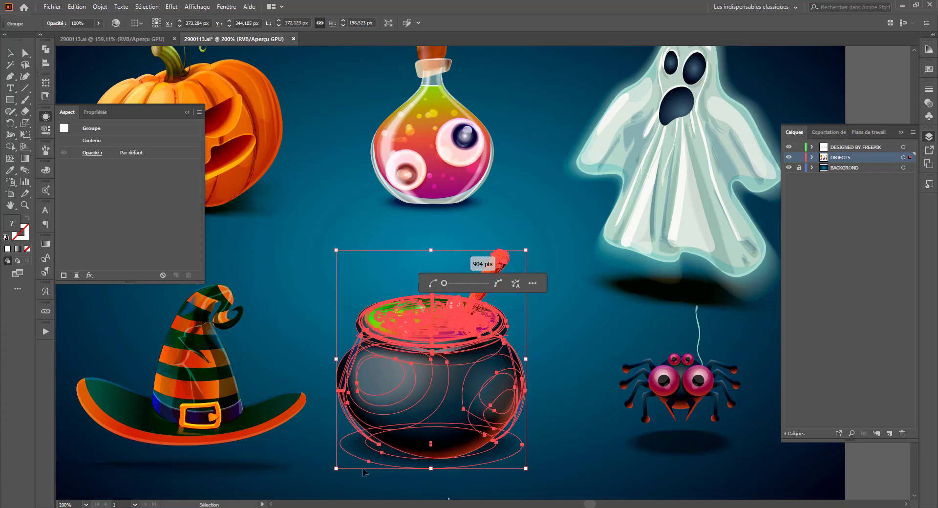
pyautogui.click(470, 283)
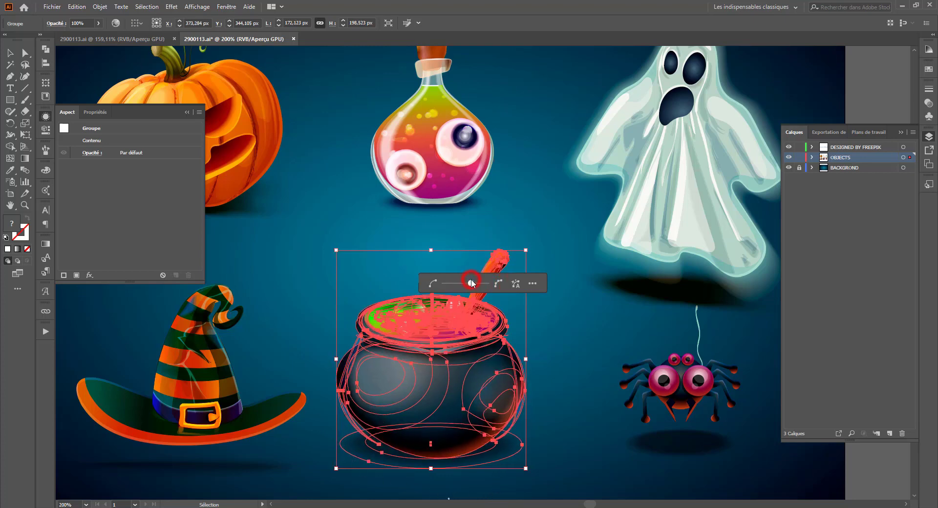
pyautogui.moveTo(472, 286); pyautogui.dragTo(437, 286)
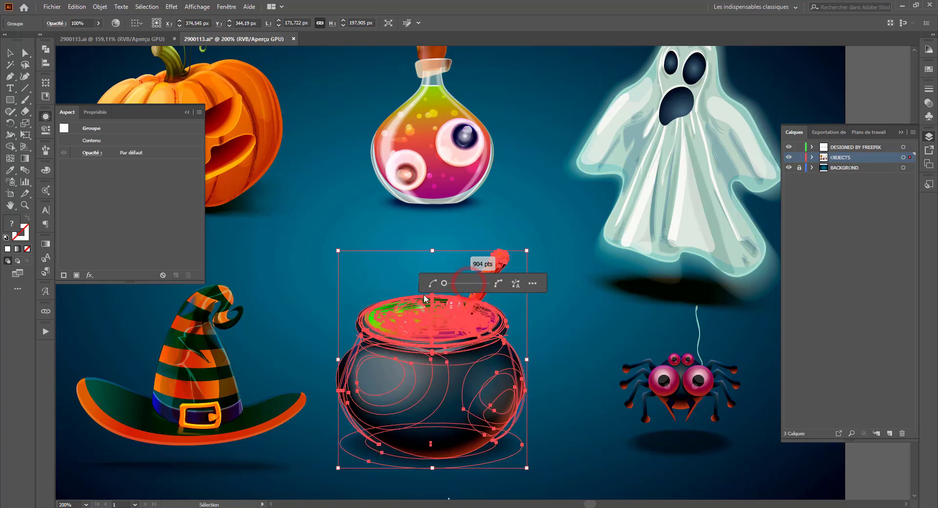
# Simplify the cauldron automatically and open the advanced Simplify options, placing the dialog clear of the cauldron.
pyautogui.click(515, 285)
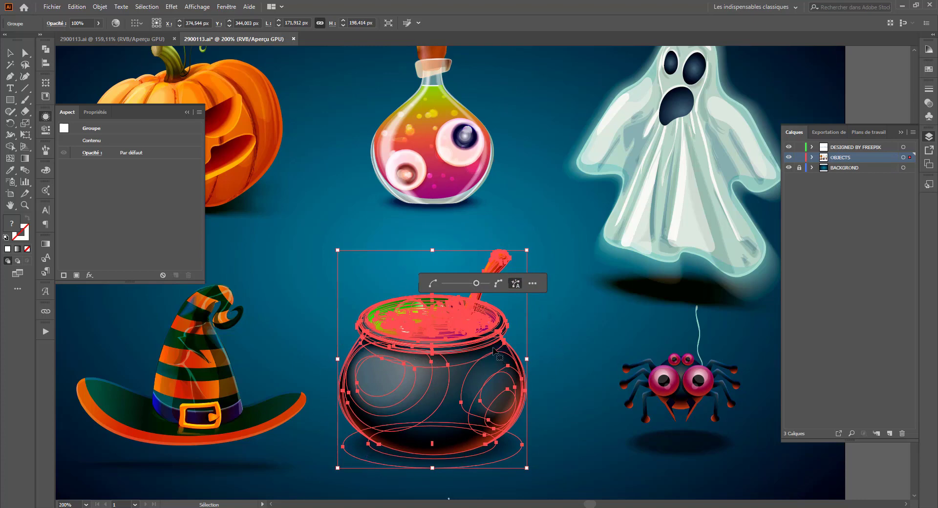
pyautogui.click(533, 283)
pyautogui.moveTo(437, 155); pyautogui.dragTo(620, 124)
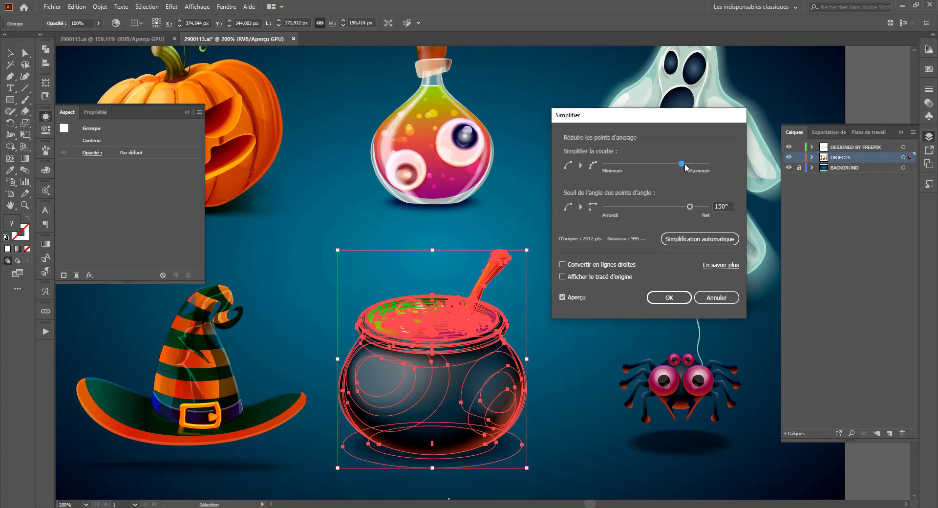
# Try different curve simplification levels and corner angle thresholds of 1°, 170° and 31°, and restore automatic simplification.
pyautogui.moveTo(682, 163); pyautogui.dragTo(608, 168)
pyautogui.moveTo(679, 206); pyautogui.dragTo(605, 208)
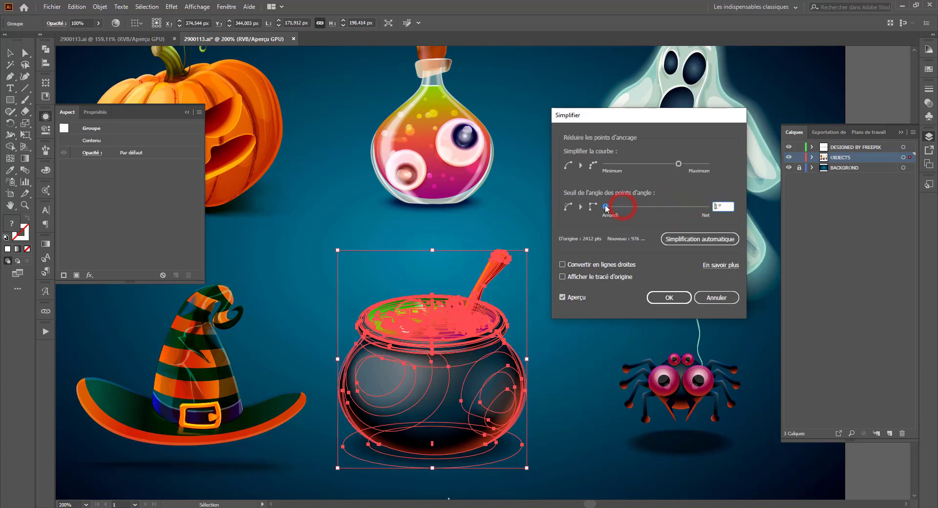
pyautogui.click(702, 207)
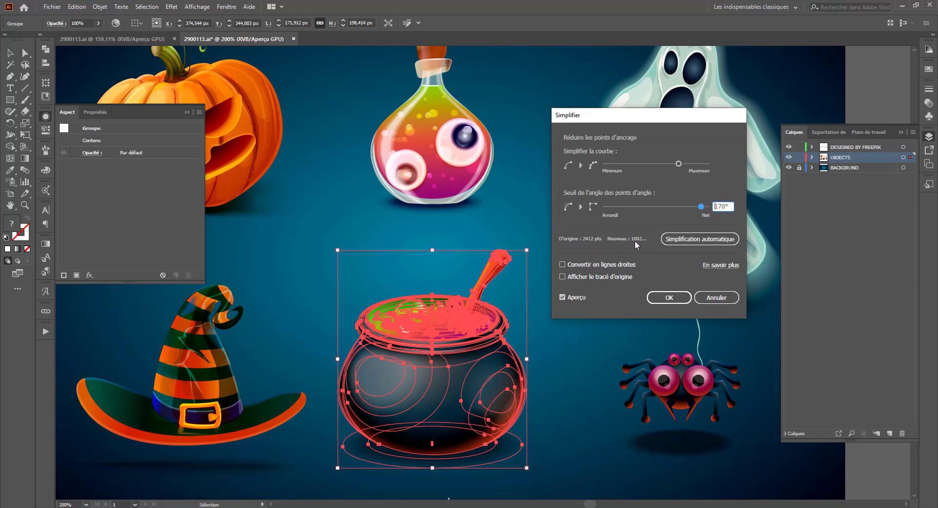
pyautogui.moveTo(663, 206); pyautogui.dragTo(626, 208)
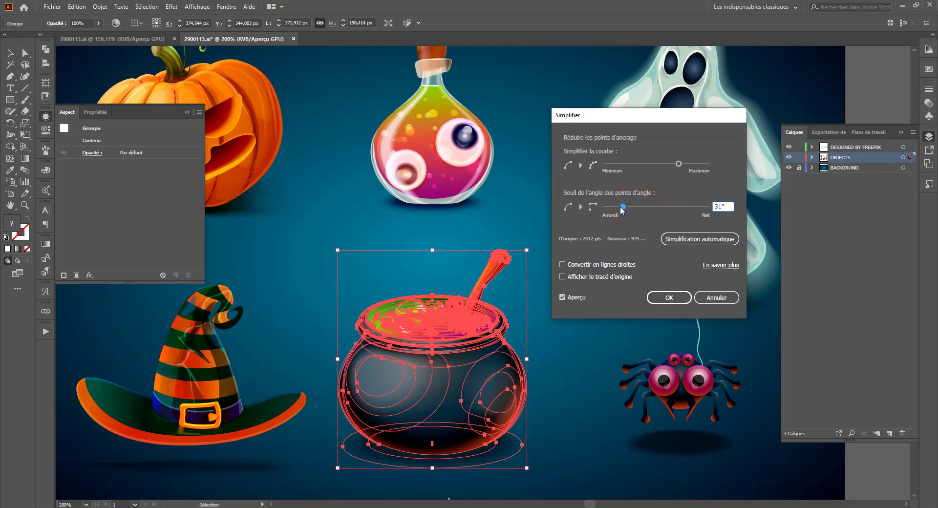
pyautogui.click(637, 163)
pyautogui.moveTo(638, 164); pyautogui.dragTo(628, 169)
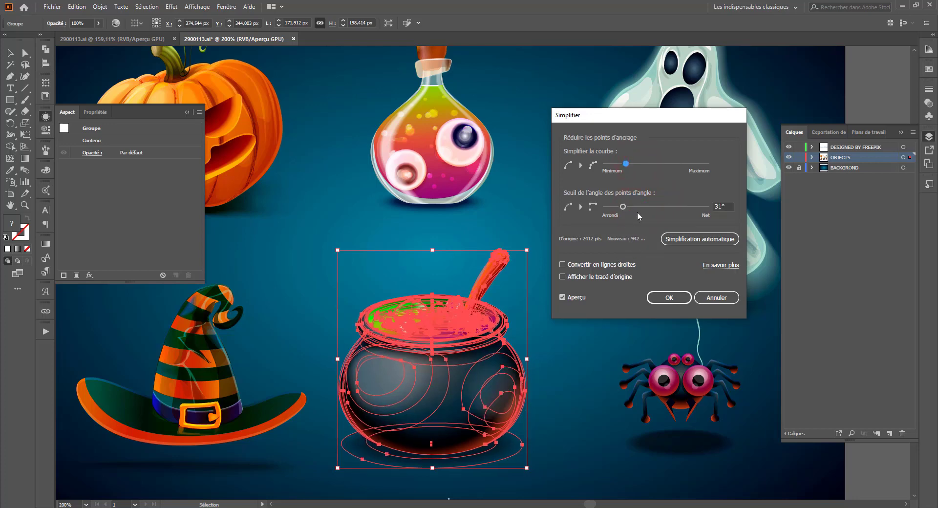
pyautogui.click(683, 239)
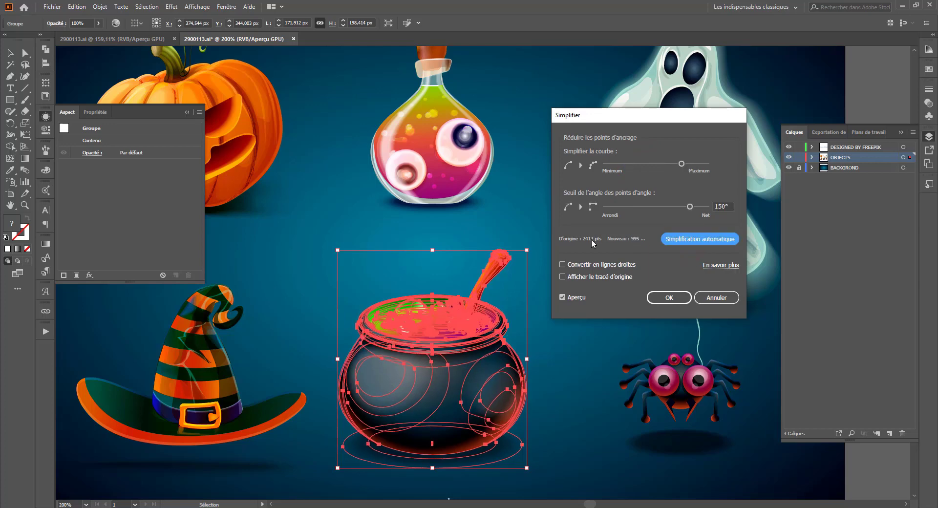
# Try converting the cauldron's simplified paths to straight lines, switching the option on and off to compare.
pyautogui.click(562, 265)
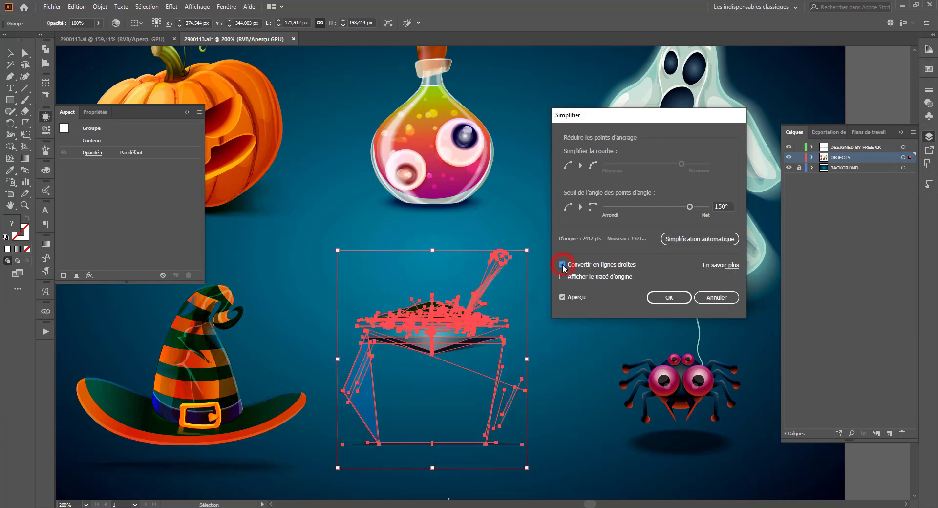
pyautogui.click(563, 265)
pyautogui.click(564, 265)
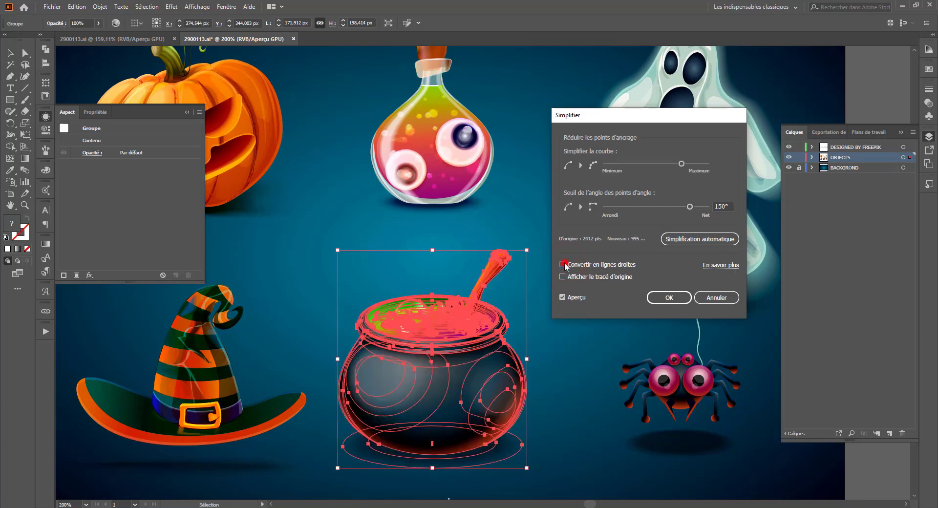
pyautogui.click(562, 265)
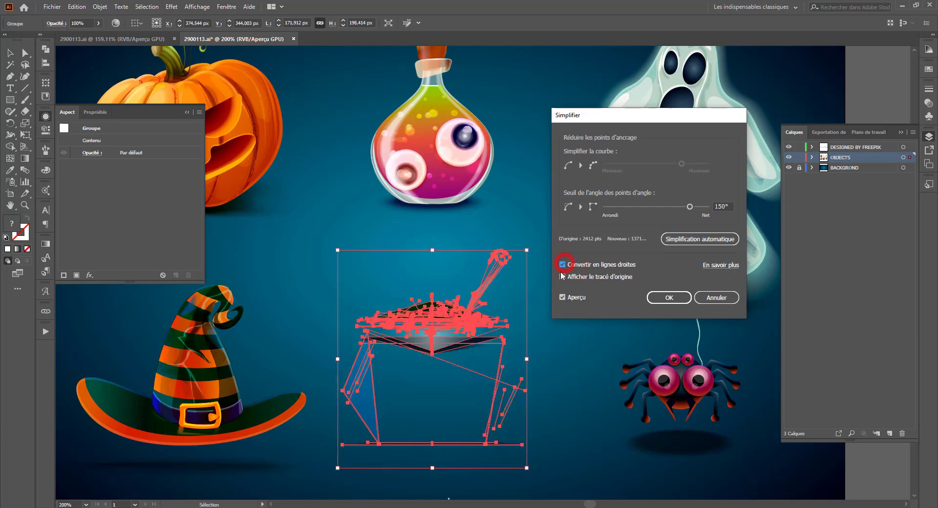
# Show the cauldron's original paths over the simplified ones, compare with the preview off and on, and apply the simplification.
pyautogui.click(562, 277)
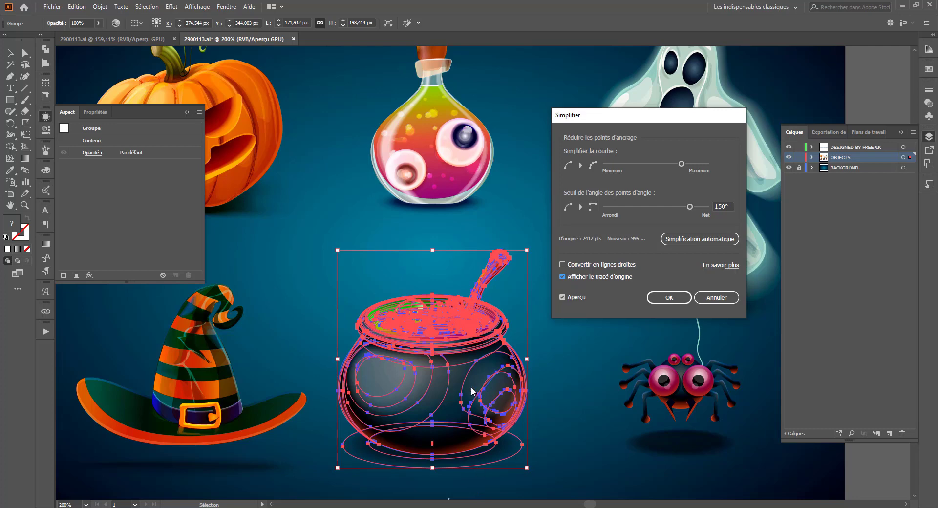
pyautogui.click(562, 297)
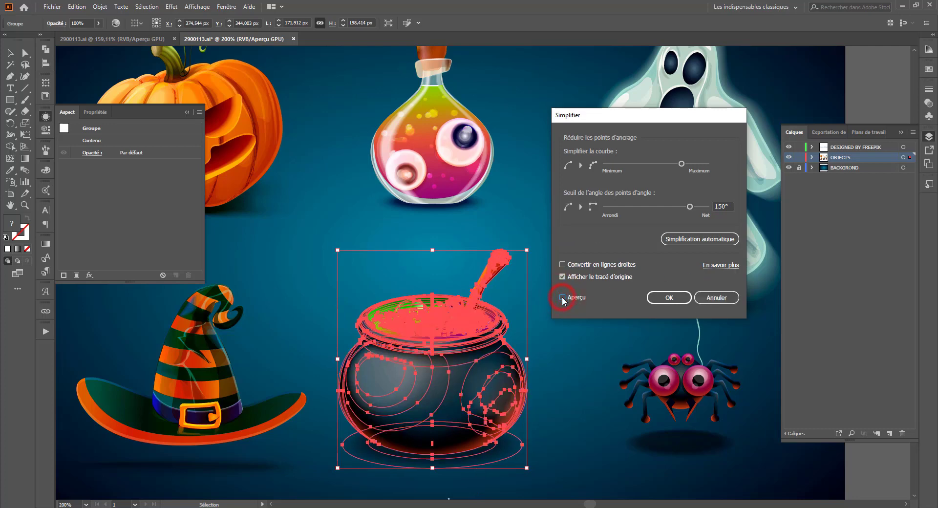
pyautogui.click(562, 297)
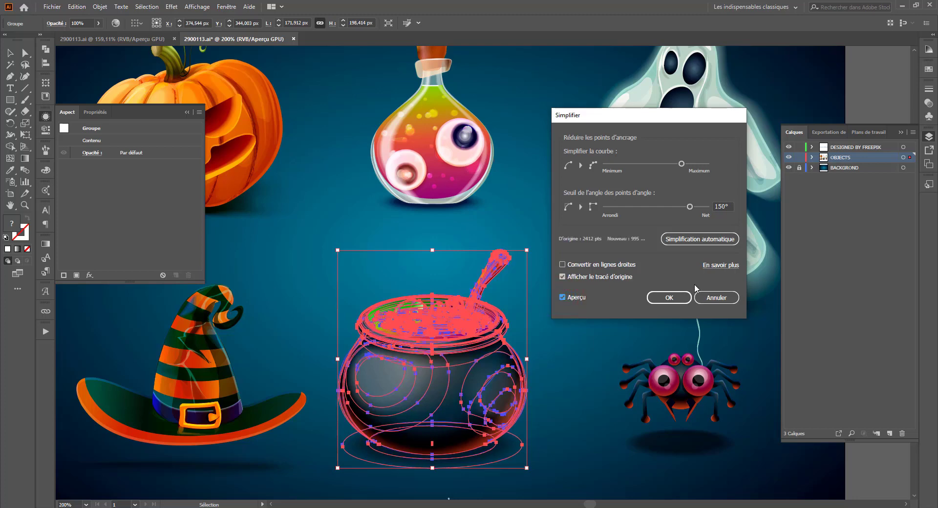
pyautogui.click(667, 298)
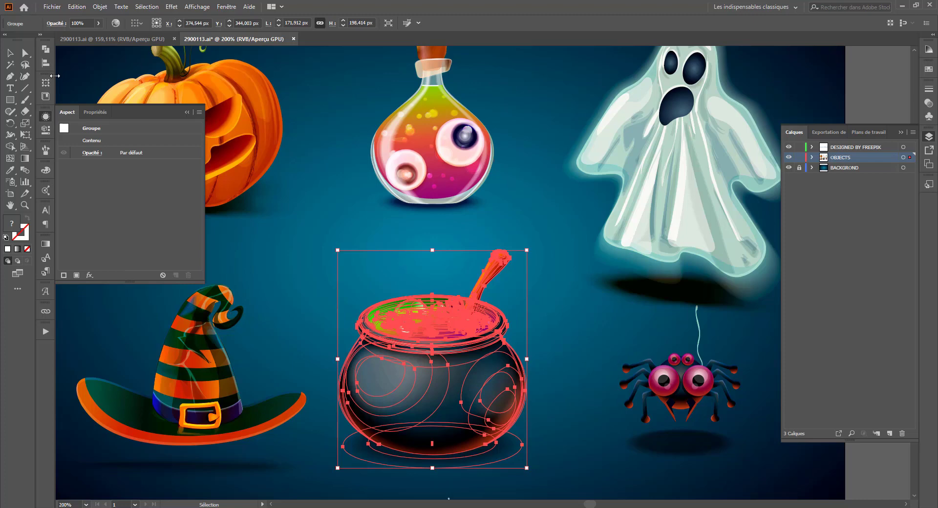
pyautogui.click(103, 7)
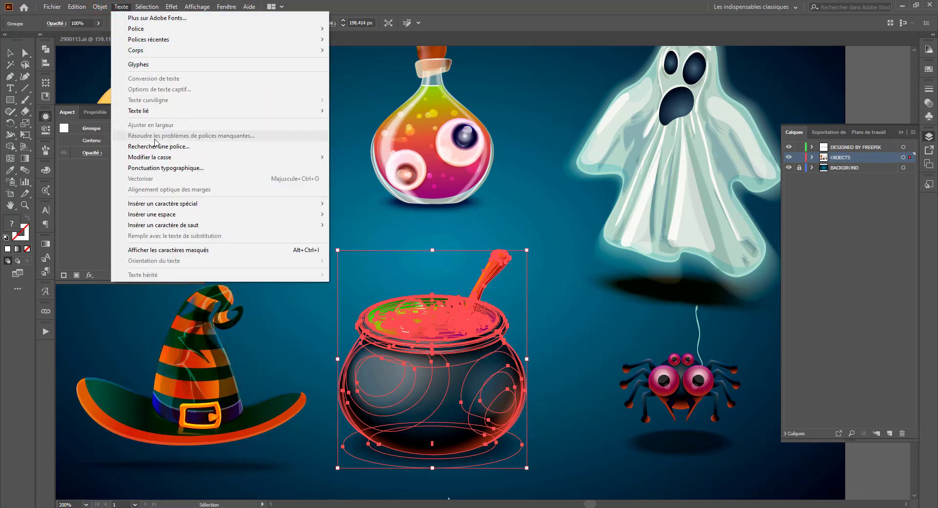
pyautogui.moveTo(171, 158)
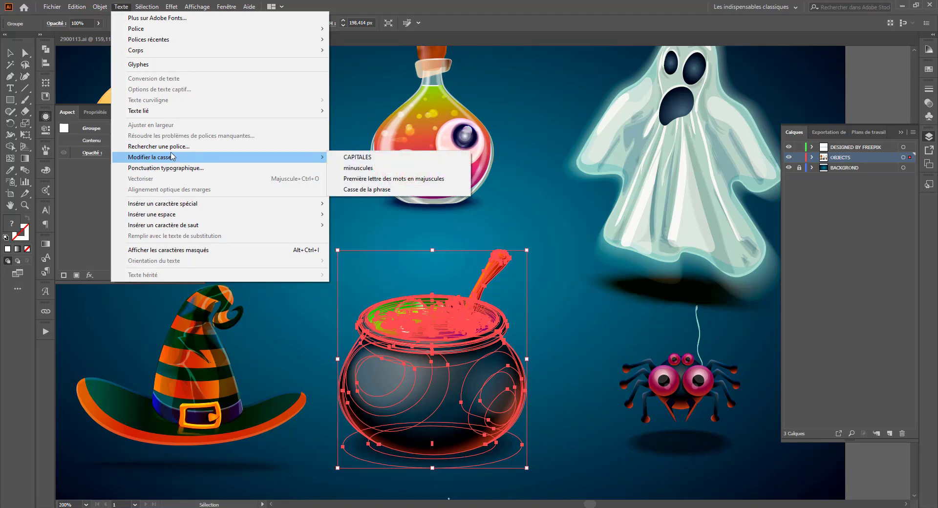
pyautogui.press('Escape')
pyautogui.press('Escape')
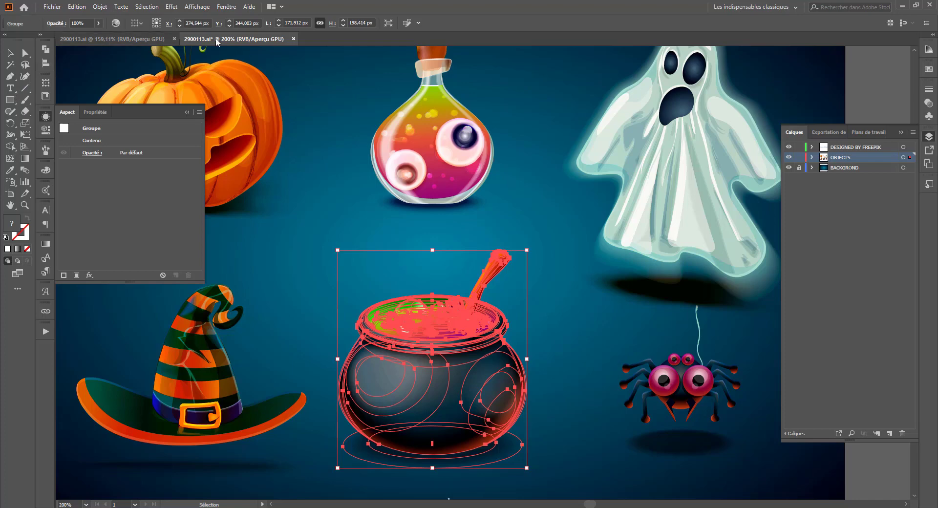
# Close both 2900113.ai documents without saving and create a new portrait document of 210 x 297 mm.
pyautogui.click(293, 39)
pyautogui.click(514, 272)
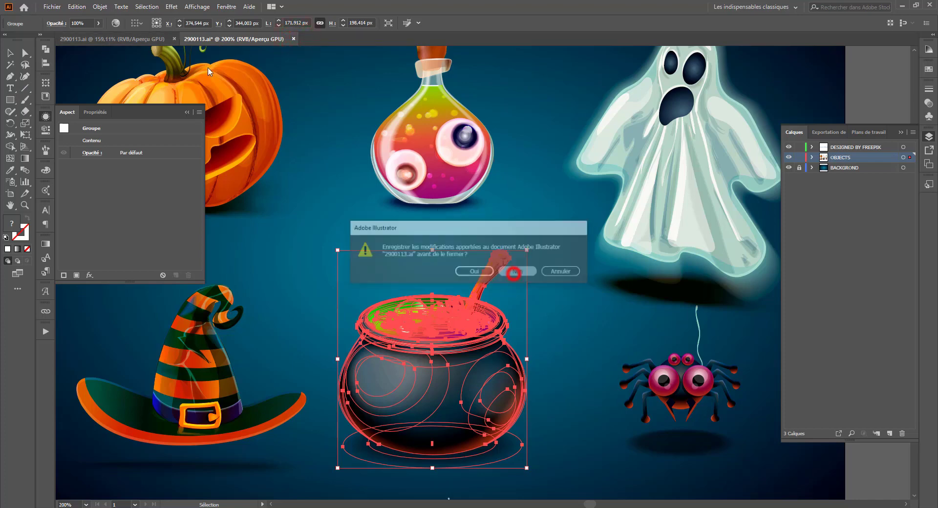
pyautogui.click(174, 39)
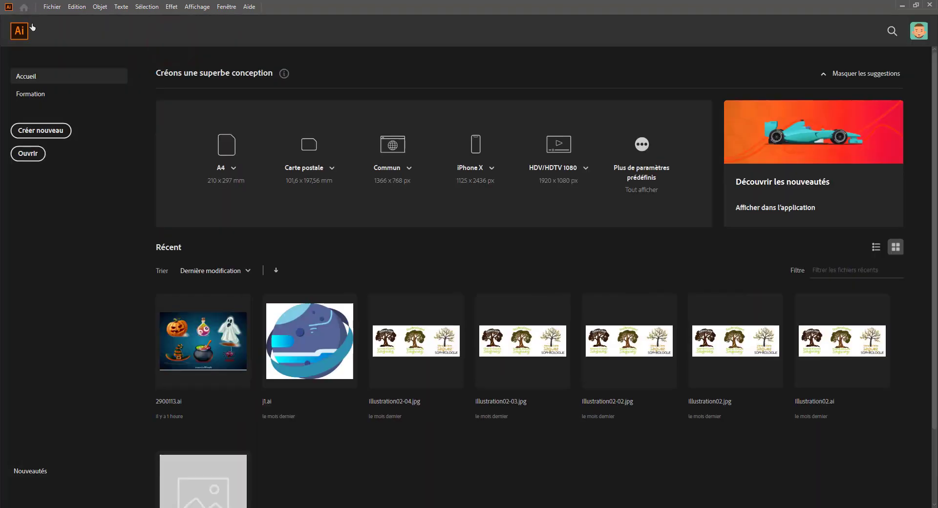
pyautogui.click(32, 131)
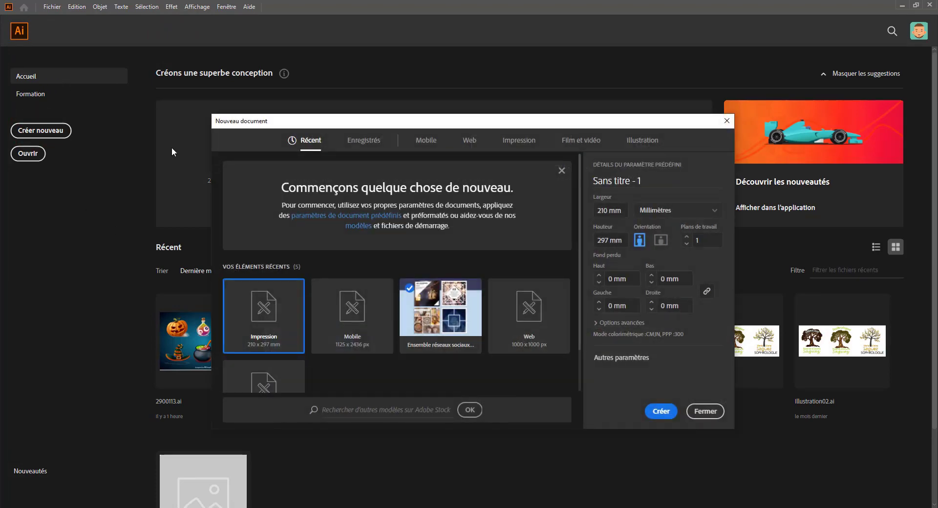
pyautogui.click(649, 416)
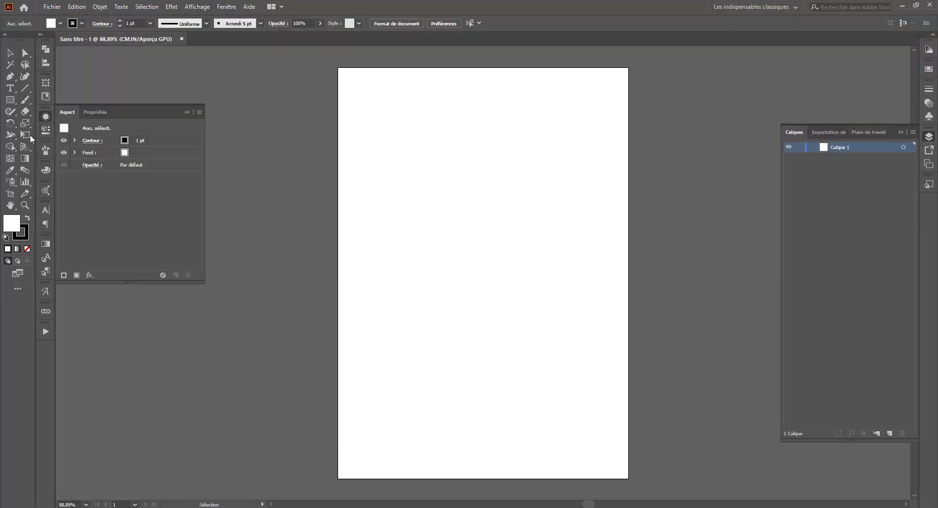
# Add a line of point text near the page's upper edge reading "bonjour à toutes et à tous sur mon ordinate".
pyautogui.click(10, 88)
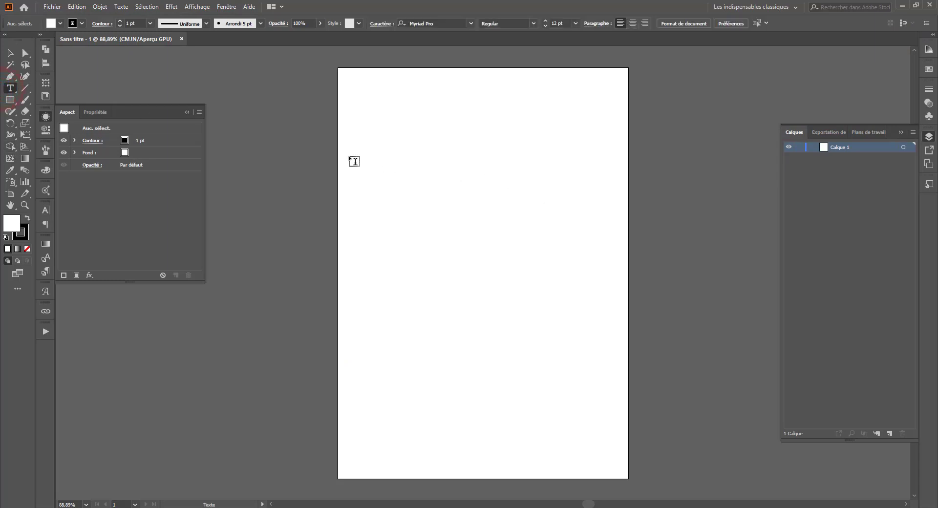
pyautogui.click(383, 156)
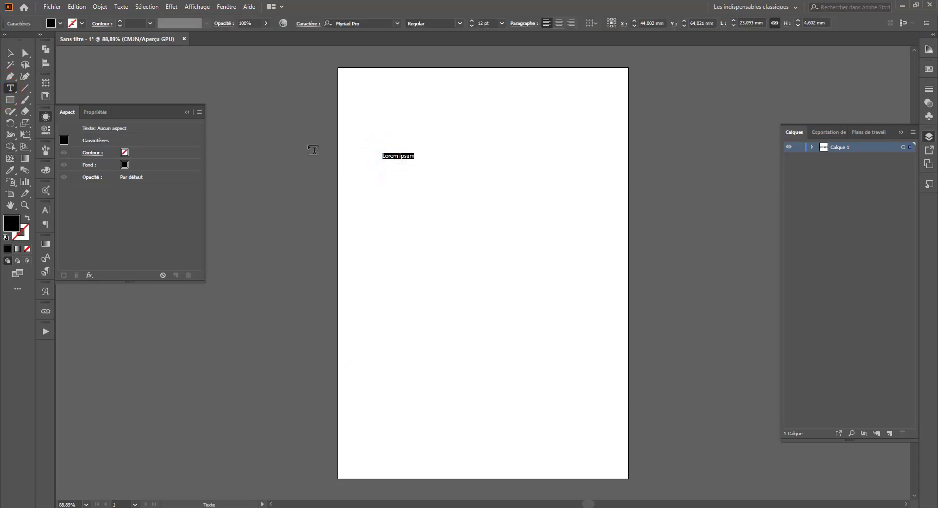
pyautogui.write('BOnjo')
pyautogui.press('BackSpace')
pyautogui.press('BackSpace')
pyautogui.press('BackSpace')
pyautogui.press('BackSpace')
pyautogui.press('BackSpace')
pyautogui.write('bonjour à')
pyautogui.write(' tou')
pyautogui.write('tes')
pyautogui.write(' et à tous')
pyautogui.write(' sur')
pyautogui.write(' ma')
pyautogui.write('m')
pyautogui.write(' mon ordinate')
pyautogui.press('Escape')
pyautogui.click(460, 213)
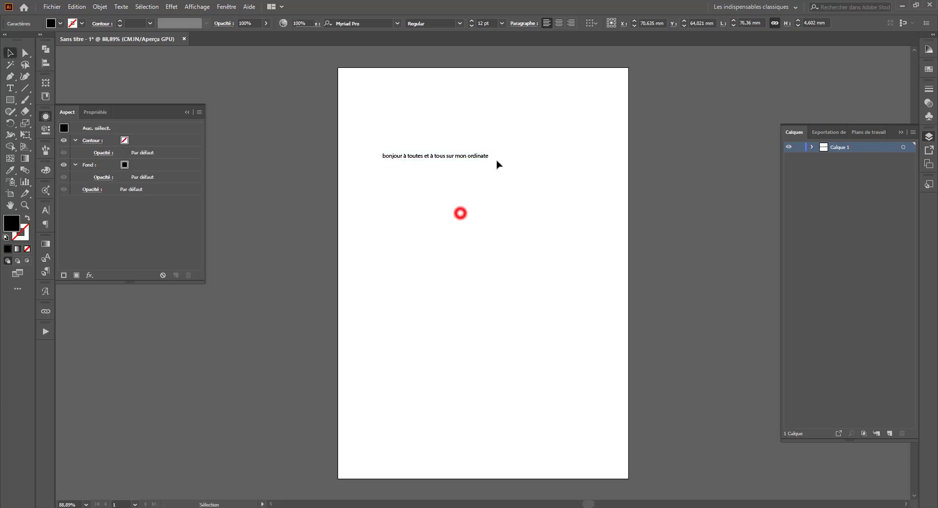
# Enlarge the text line to about 137 mm wide, roughly 21.57 pt.
pyautogui.click(481, 156)
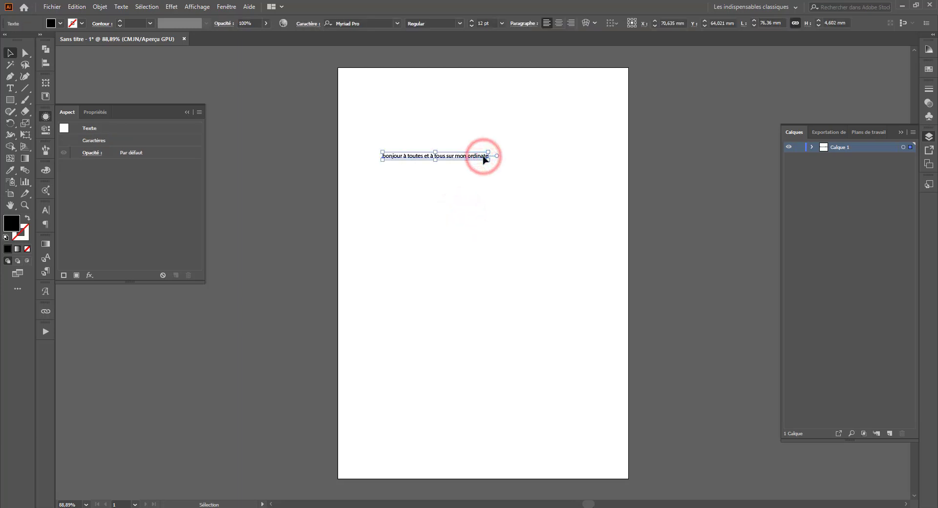
pyautogui.moveTo(485, 157); pyautogui.dragTo(503, 170)
pyautogui.hotkey('ctrl', 'z')
# Turn on automatic spell checking for the text and deselect the line.
pyautogui.rightClick(499, 159)
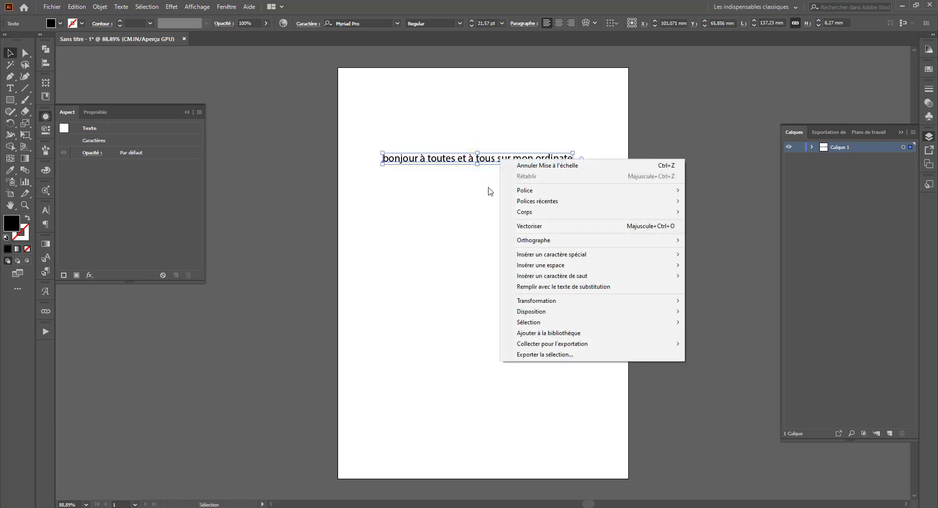
pyautogui.moveTo(549, 244)
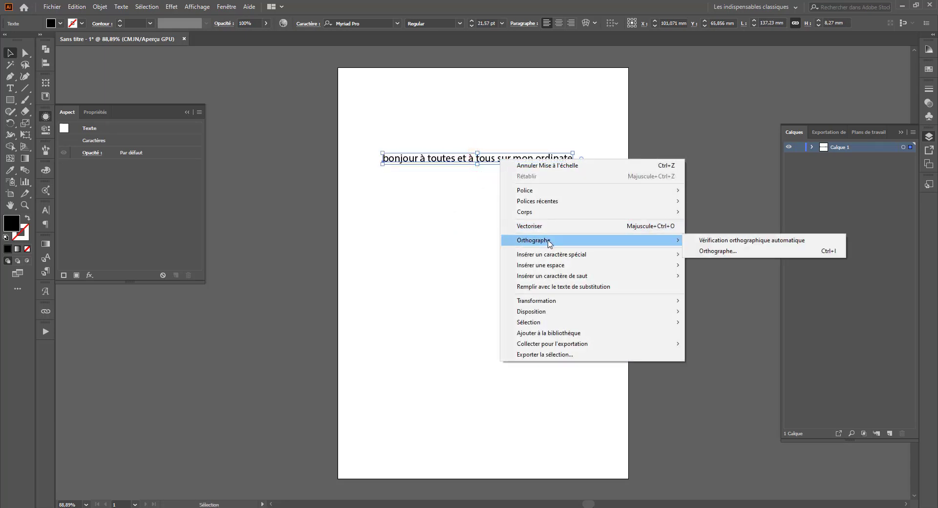
pyautogui.click(744, 241)
pyautogui.click(588, 194)
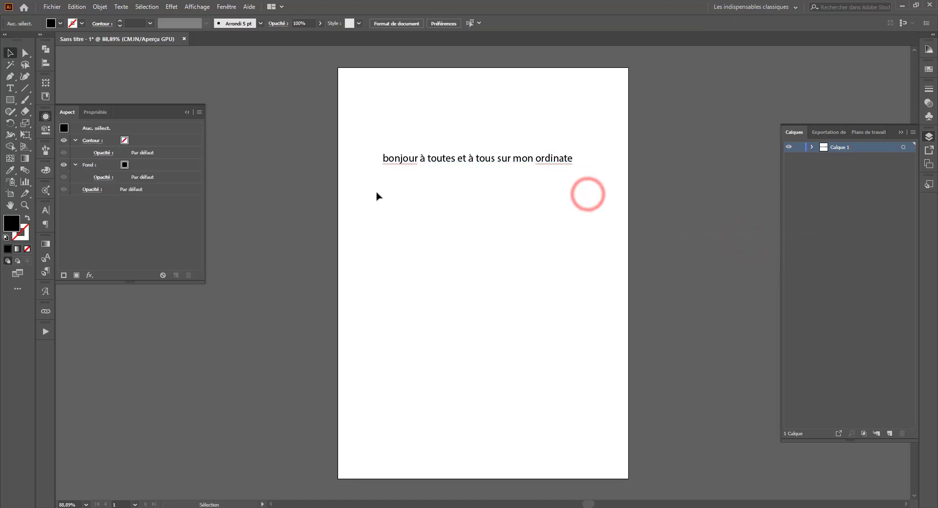
# Correct the flagged words with the spelling suggestions, replacing "bonjour" with "Bonjour" and "ordinate" with "ordinateur".
pyautogui.rightClick(402, 165)
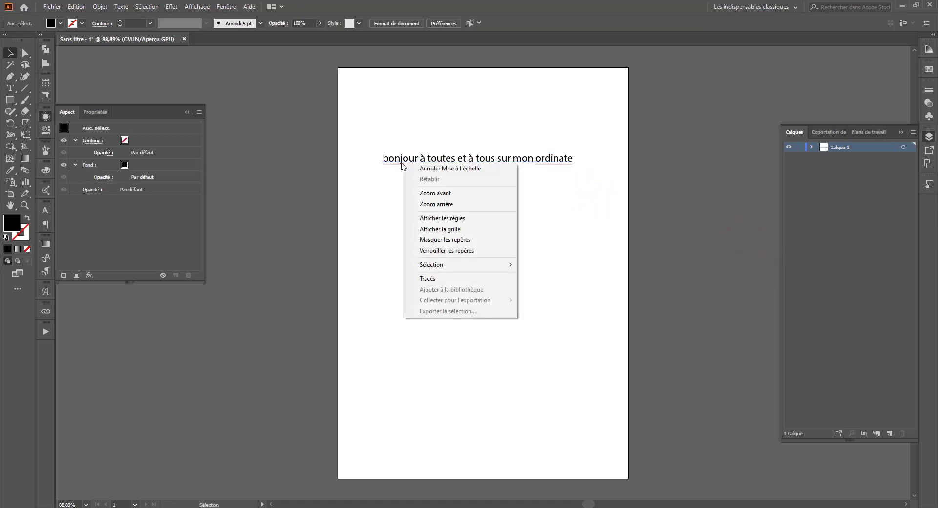
pyautogui.click(396, 164)
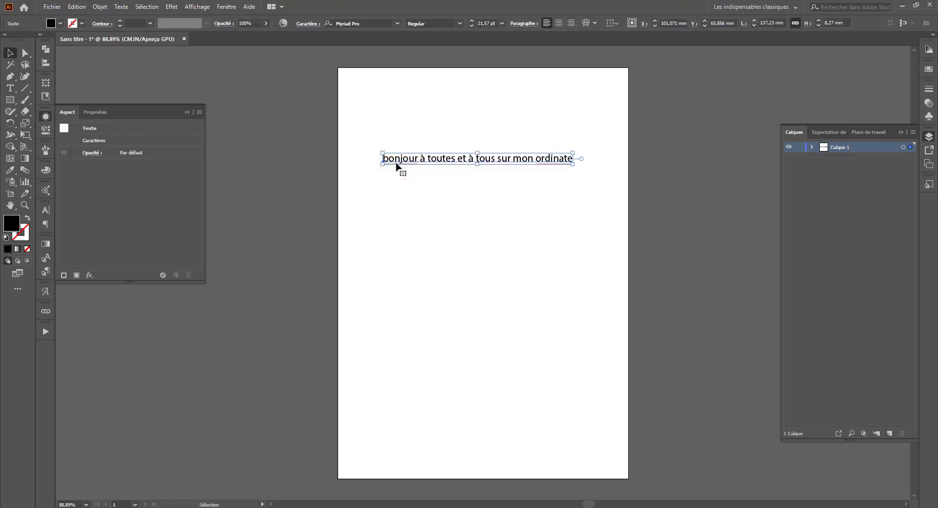
pyautogui.rightClick(397, 164)
pyautogui.click(390, 158)
pyautogui.tripleClick(391, 158)
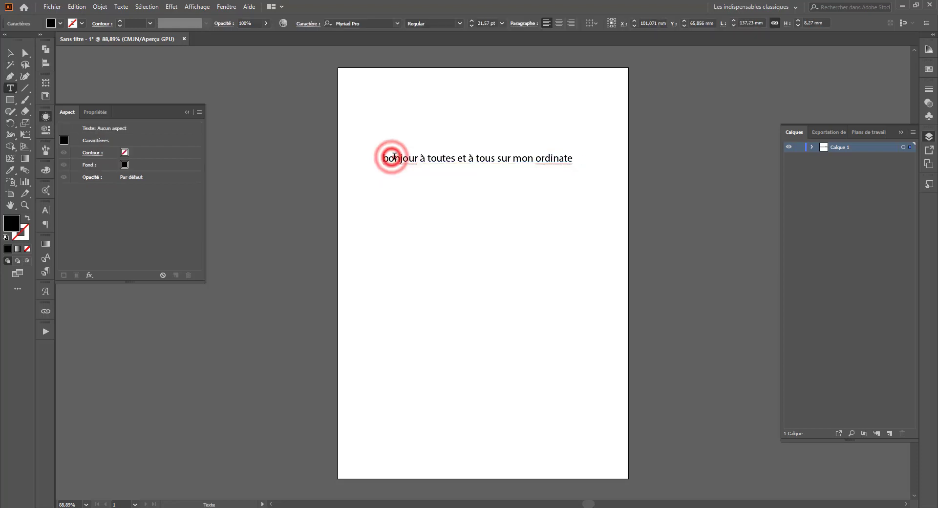
pyautogui.rightClick(395, 161)
pyautogui.click(417, 176)
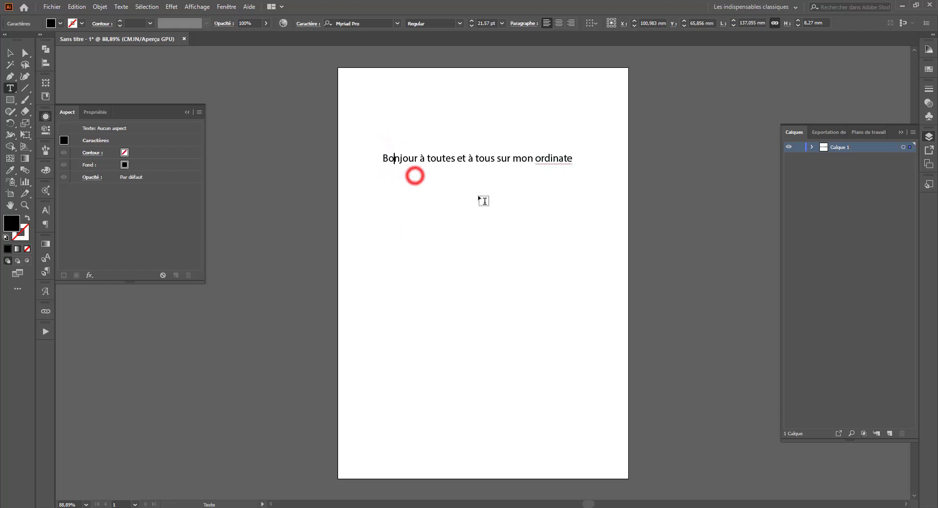
pyautogui.rightClick(555, 160)
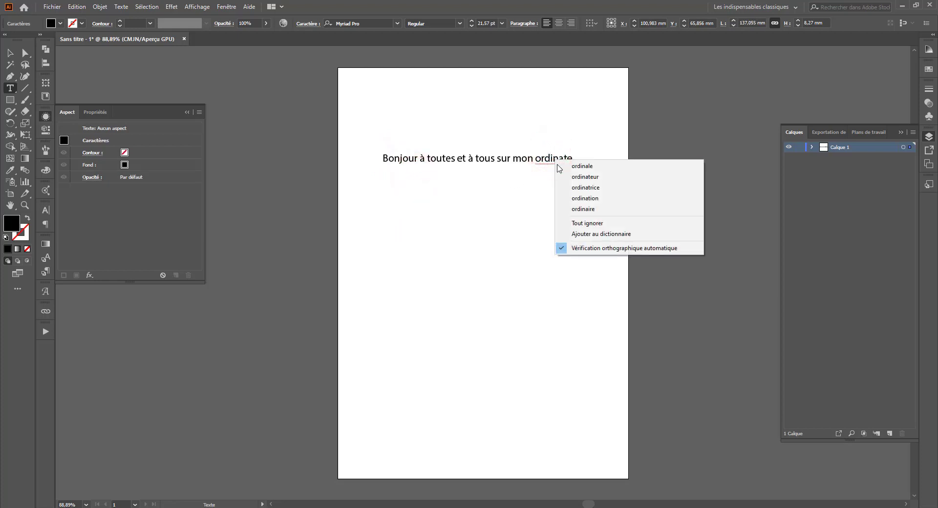
pyautogui.click(579, 178)
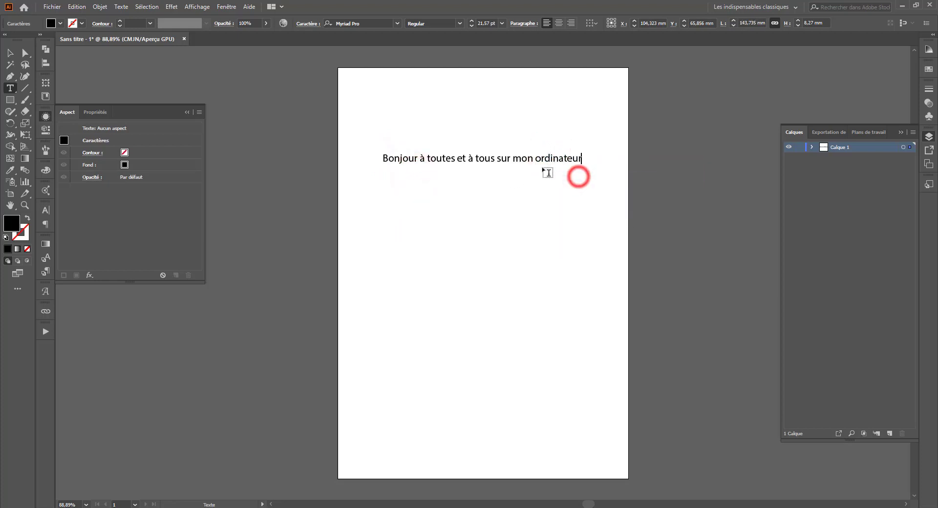
# Run the full spelling check with its dialog clear of the text, review its search and ignore options, and close it.
pyautogui.rightClick(546, 159)
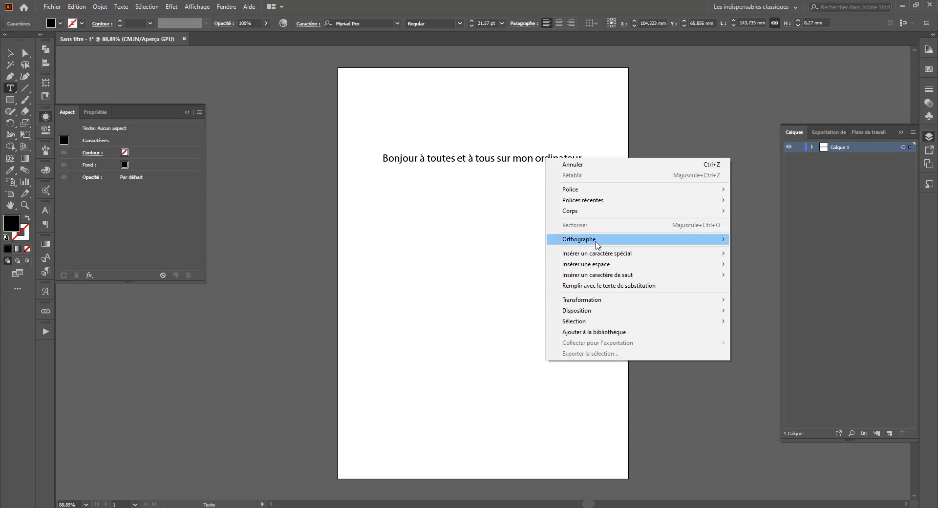
pyautogui.moveTo(595, 241)
pyautogui.click(766, 251)
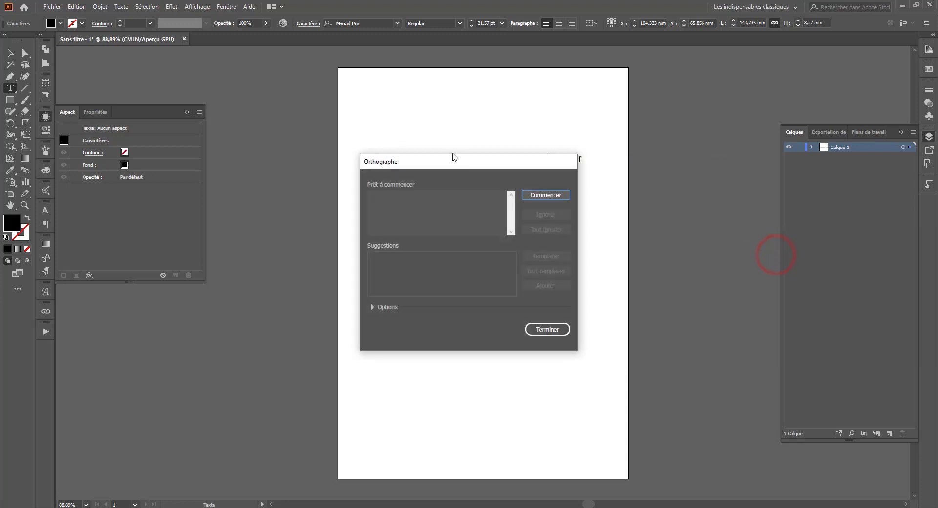
pyautogui.moveTo(493, 163); pyautogui.dragTo(758, 109)
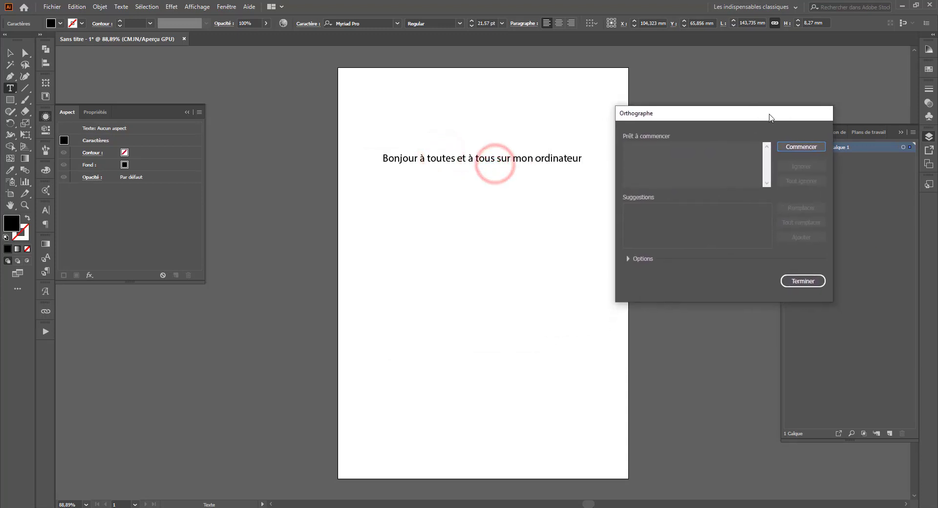
pyautogui.click(682, 154)
pyautogui.click(807, 146)
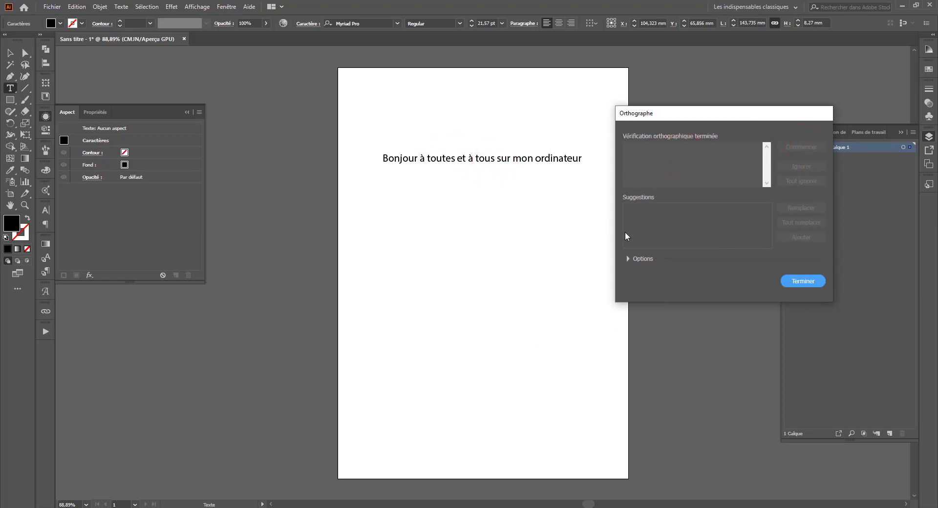
pyautogui.click(631, 259)
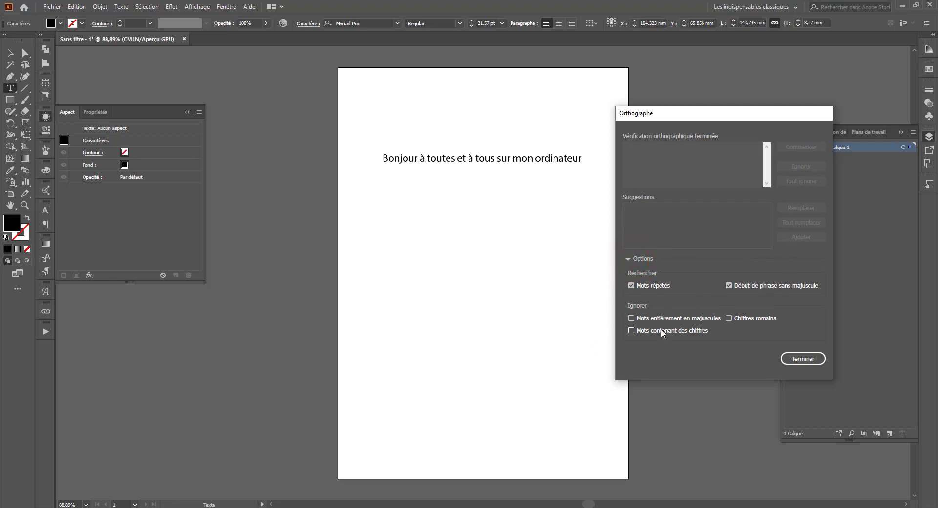
pyautogui.click(803, 358)
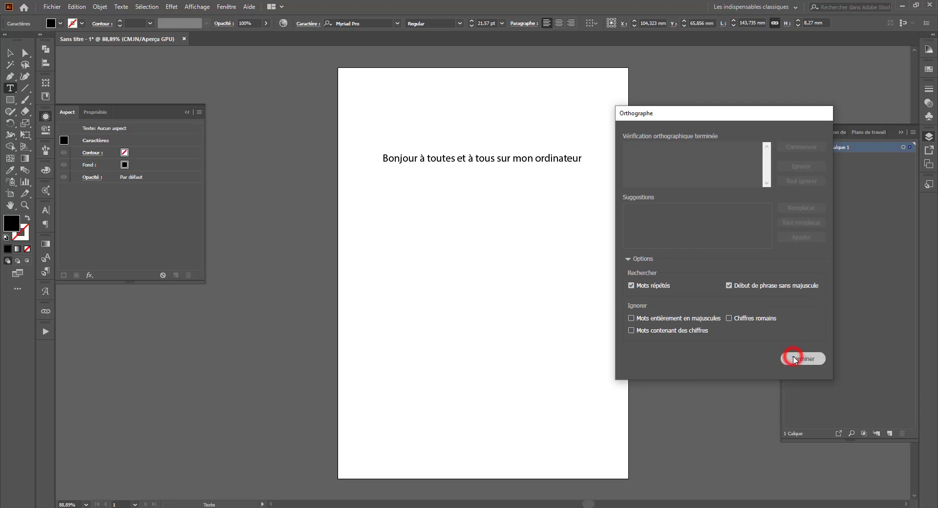
# Select the whole text line as an object and delete it from the artboard.
pyautogui.click(10, 52)
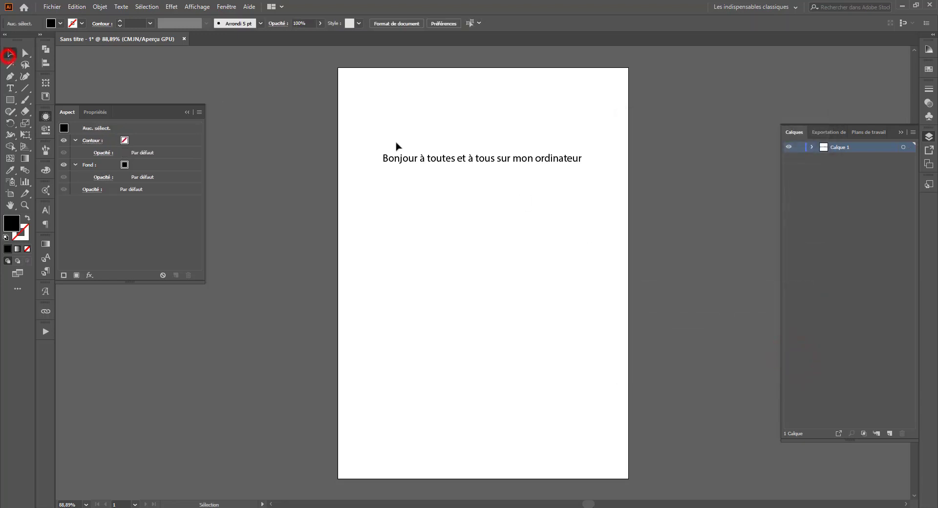
pyautogui.click(454, 157)
pyautogui.doubleClick(454, 158)
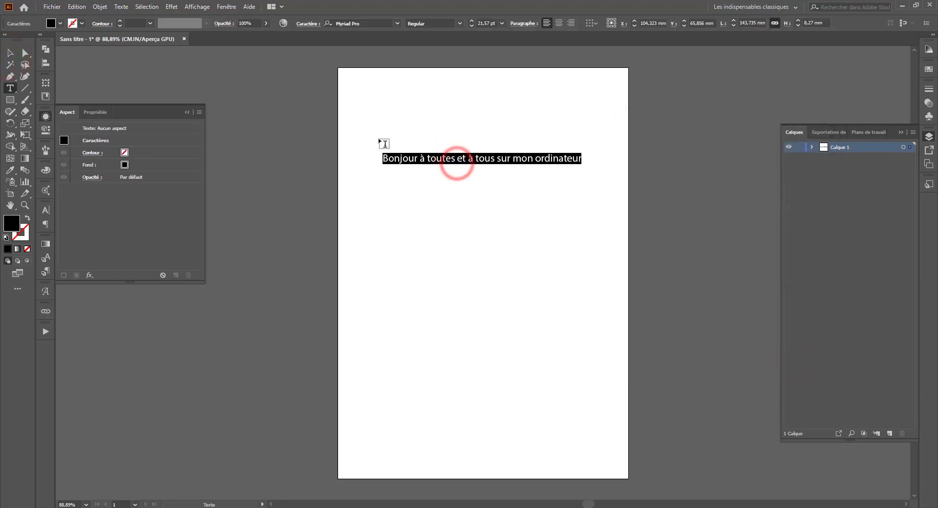
pyautogui.click(385, 139)
pyautogui.click(10, 52)
pyautogui.moveTo(391, 107); pyautogui.dragTo(454, 134)
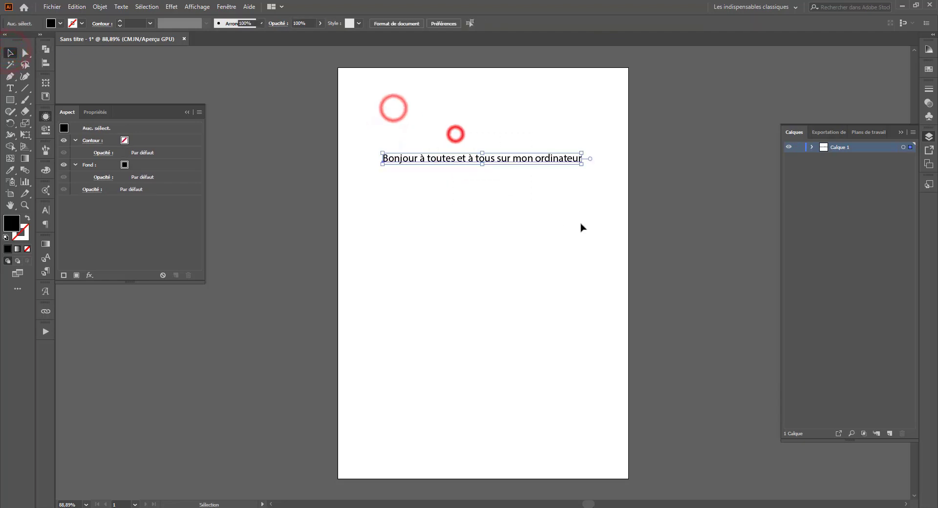
pyautogui.press('Delete')
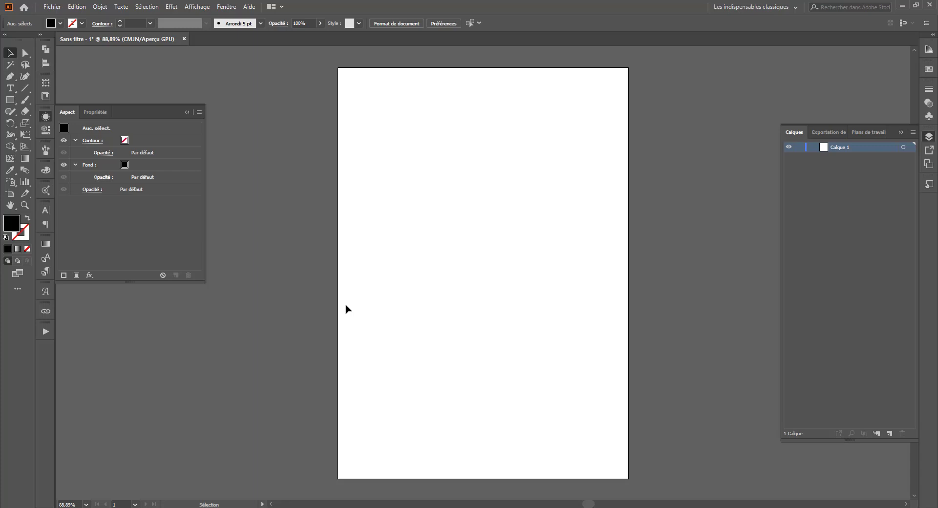
# Save the empty document as Sans titre - 1.ai in Illustrator 2020 format with the default options and close it.
pyautogui.hotkey('ctrl', 's')
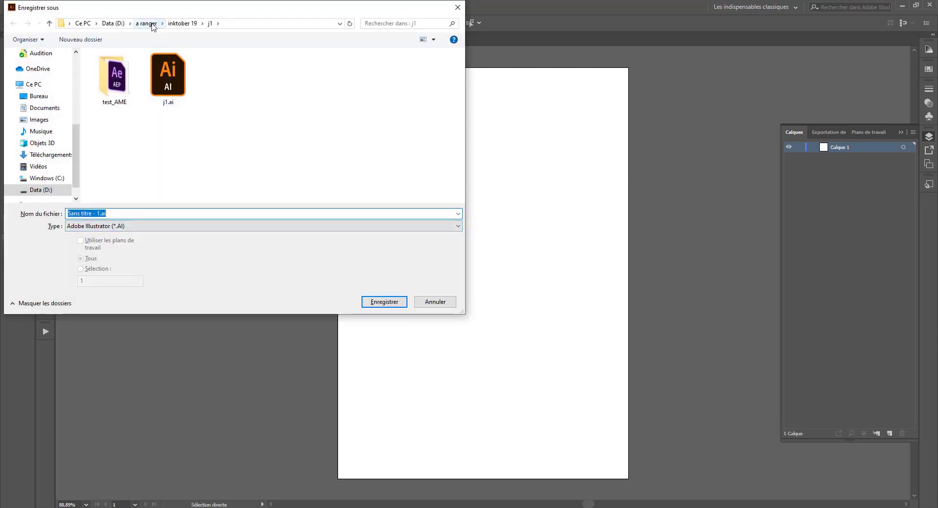
pyautogui.click(384, 303)
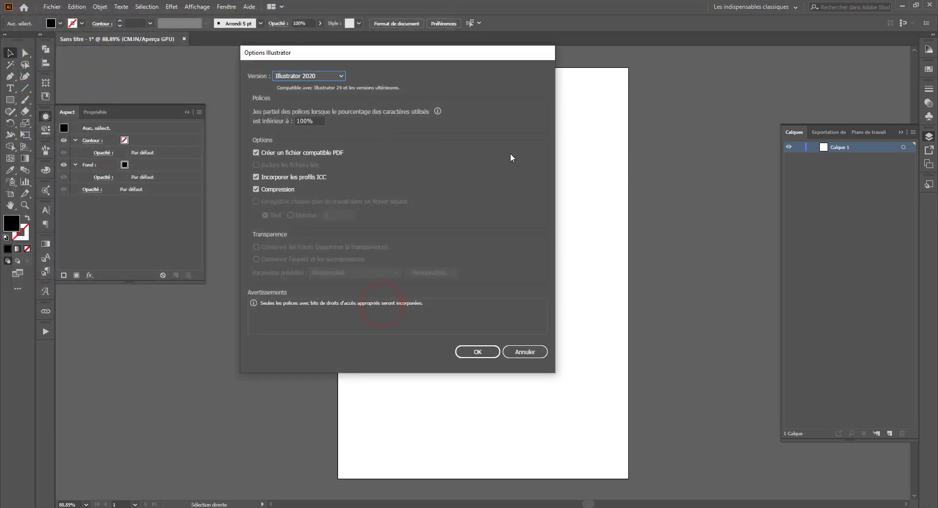
pyautogui.click(476, 351)
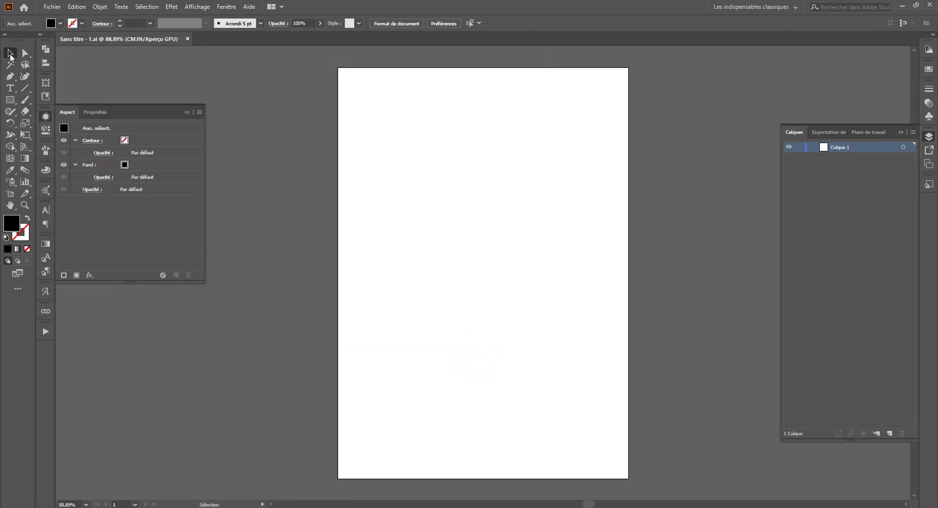
pyautogui.click(26, 54)
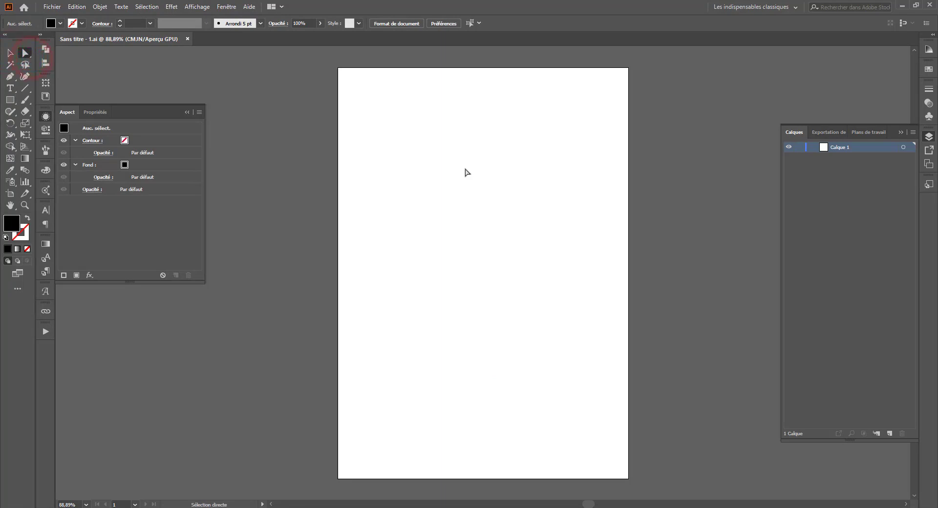
pyautogui.click(187, 39)
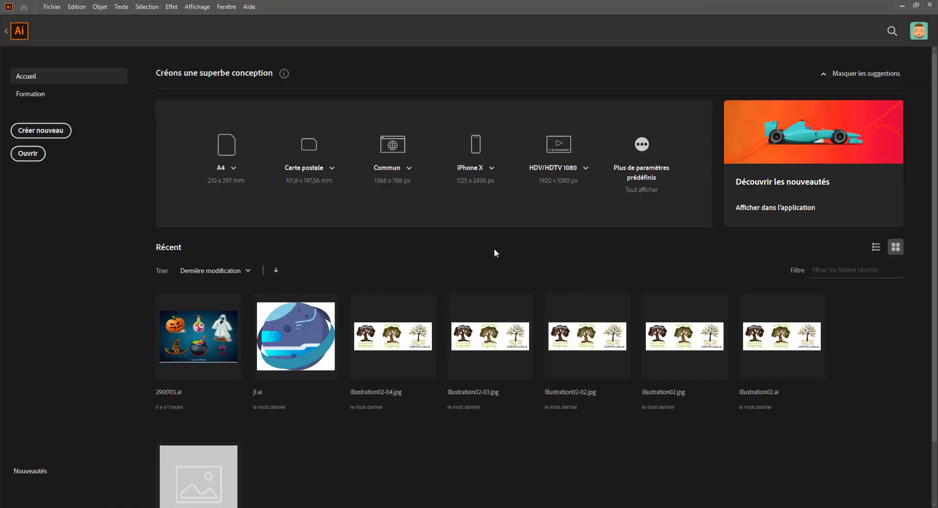
# Open the Halloween illustration 2900113.ai, shift a few of the pumpkin's shapes and save the file in the background.
pyautogui.click(291, 342)
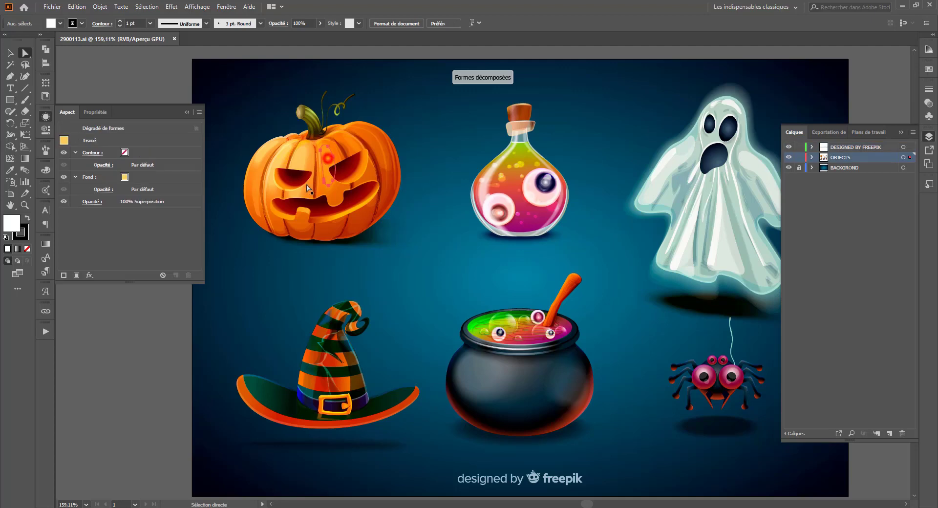
pyautogui.moveTo(394, 194); pyautogui.dragTo(413, 208)
pyautogui.moveTo(328, 181)
pyautogui.mouseDown()
pyautogui.moveTo(302, 172)
pyautogui.moveTo(265, 180)
pyautogui.mouseUp()
pyautogui.click(303, 157)
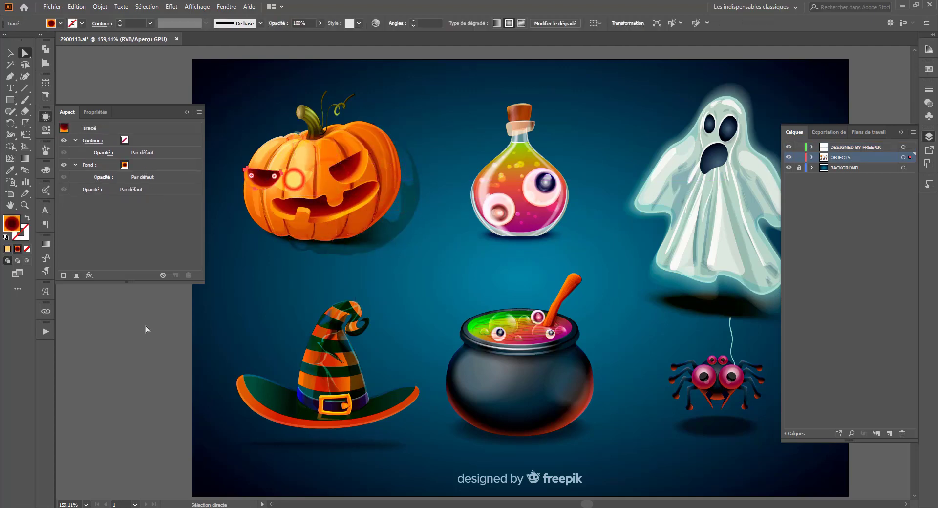
pyautogui.hotkey('ctrl', 's')
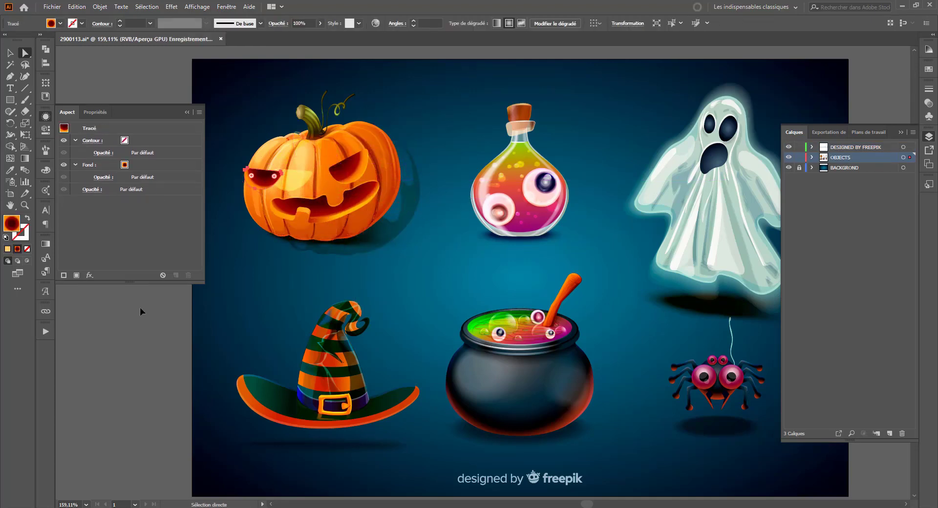
# Distort more of the pumpkin's highlights and body shapes while the file saves, and trigger another save.
pyautogui.moveTo(350, 189); pyautogui.dragTo(405, 183)
pyautogui.click(315, 152)
pyautogui.click(270, 236)
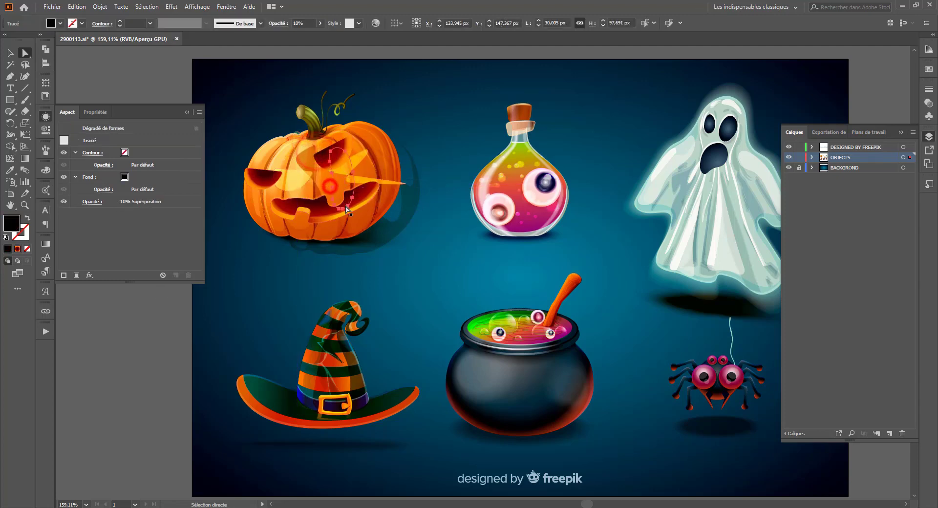
pyautogui.moveTo(271, 236); pyautogui.dragTo(268, 243)
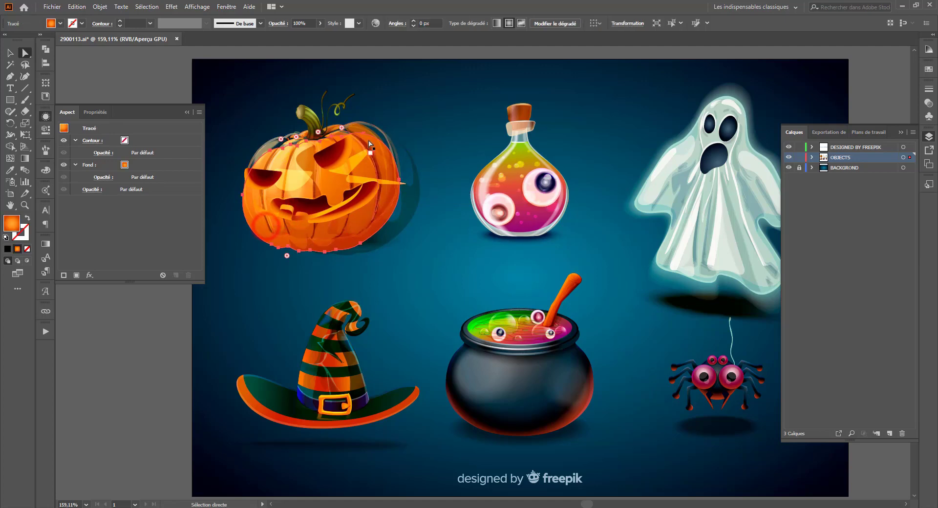
pyautogui.moveTo(363, 135); pyautogui.dragTo(369, 137)
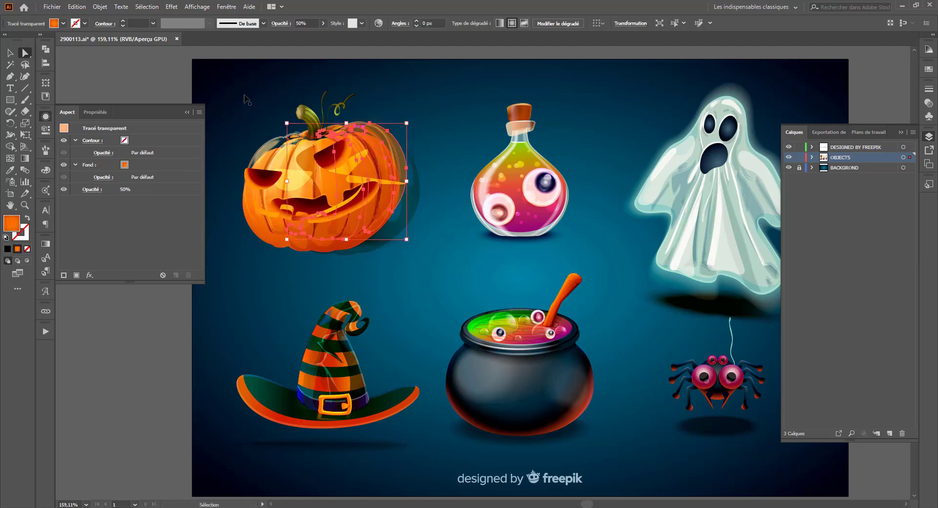
pyautogui.press('a')
pyautogui.hotkey('ctrl', 's')
# Shift another of the pumpkin's shapes, undo the distortions of its face and body, and deselect everything.
pyautogui.click(330, 166)
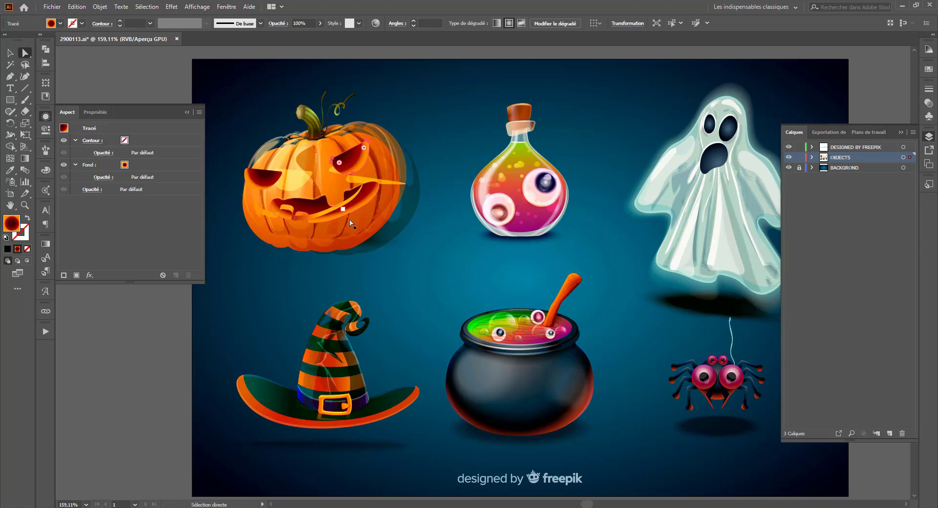
pyautogui.click(264, 104)
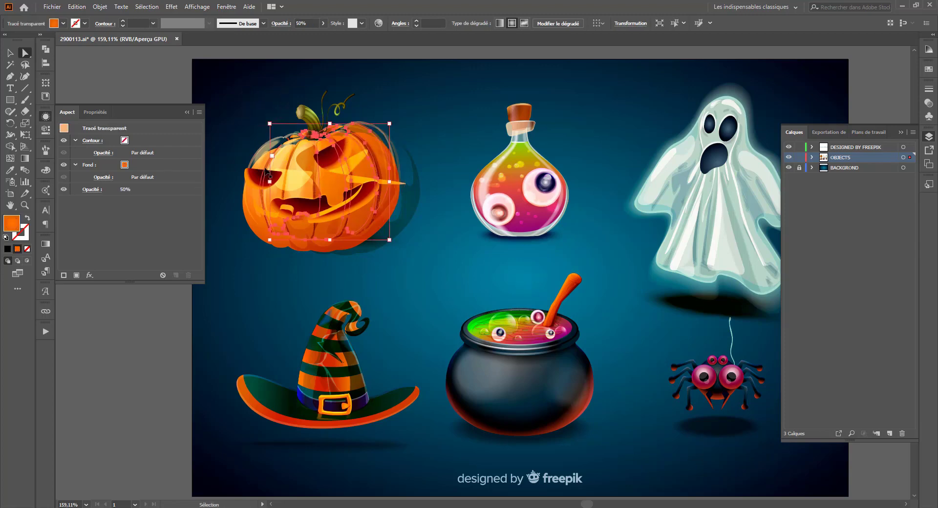
pyautogui.moveTo(269, 177); pyautogui.dragTo(254, 180)
pyautogui.hotkey('ctrl', 'z')
pyautogui.hotkey('ctrl', 'z')
pyautogui.hotkey('ctrl', 'z')
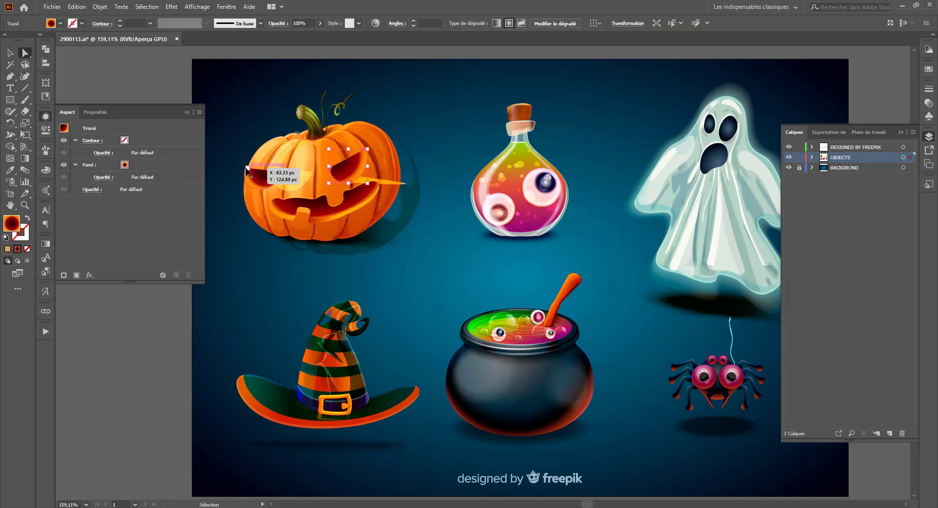
pyautogui.click(130, 73)
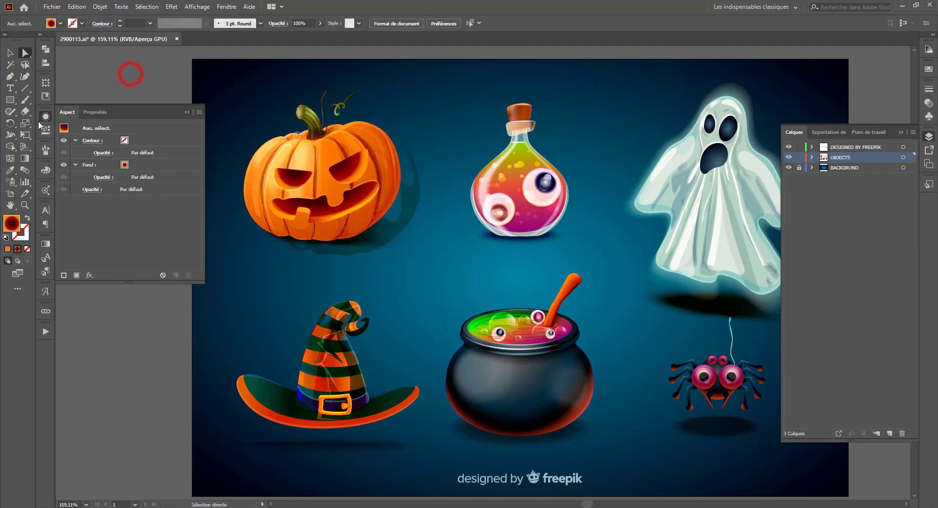
# Collapse the Appearance panel and remove the displaced translucent shadow shape beside the pumpkin.
pyautogui.click(45, 115)
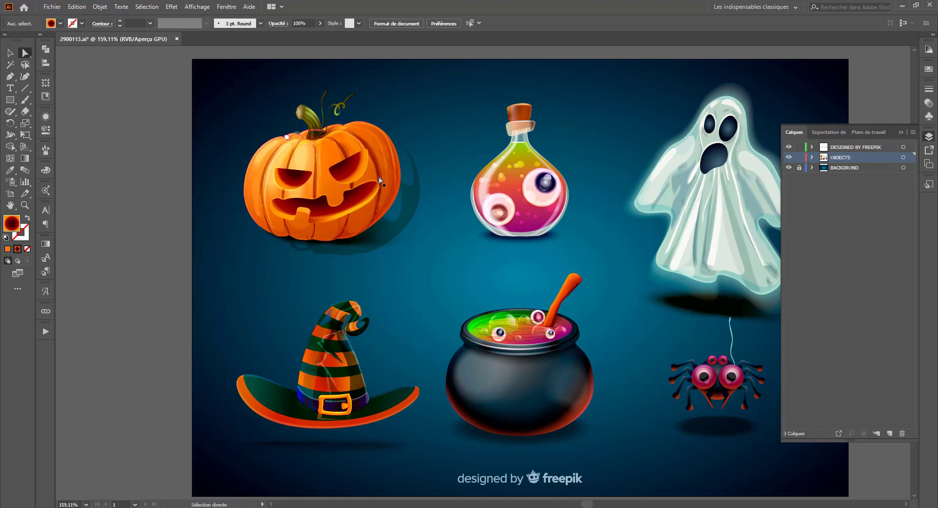
pyautogui.moveTo(489, 192); pyautogui.dragTo(390, 178)
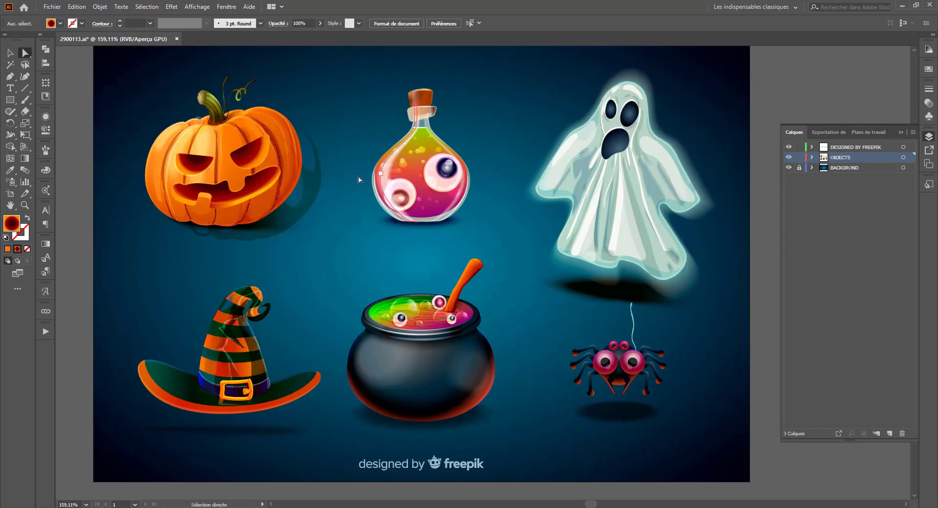
pyautogui.click(321, 224)
pyautogui.click(335, 255)
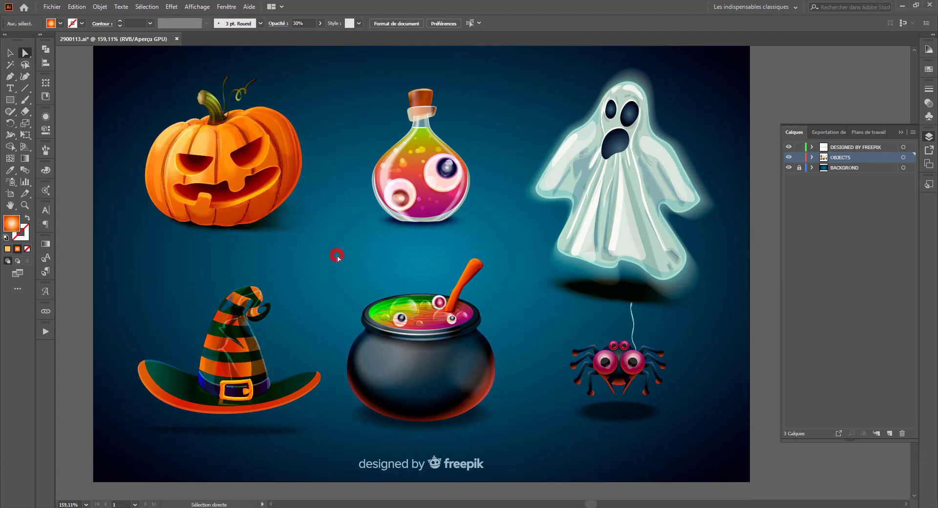